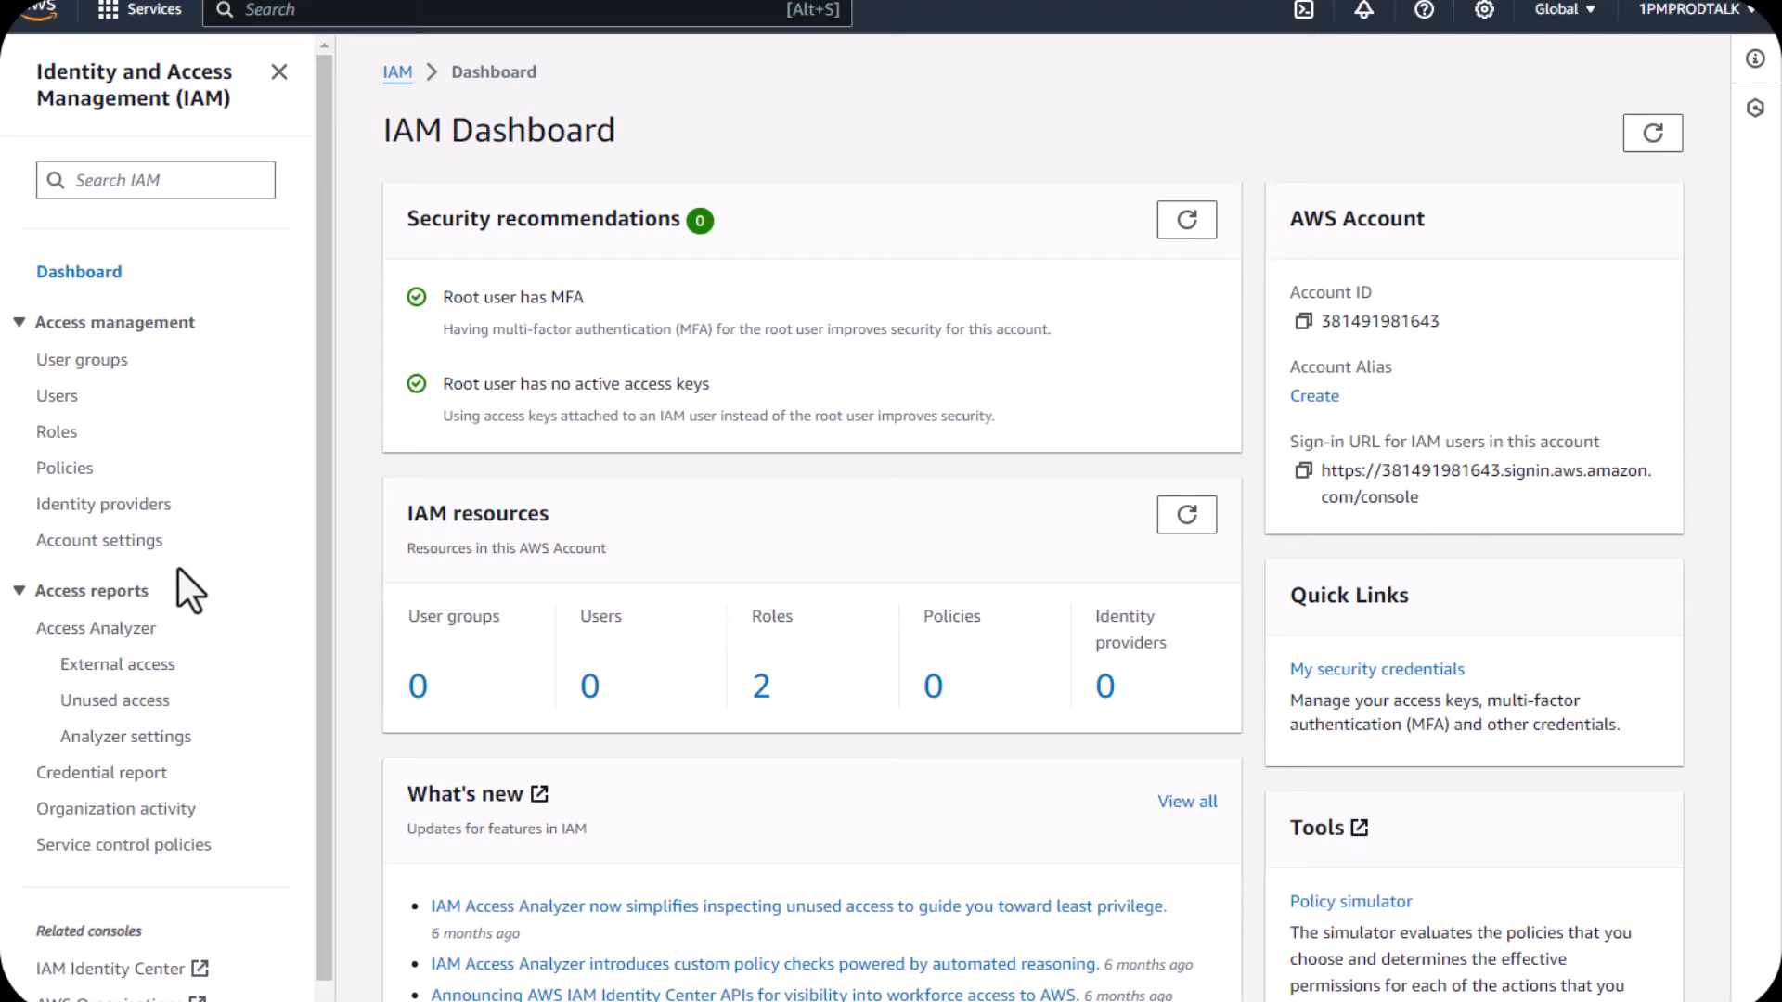
Step: Open the IAM policies list and look over the available regions and the AWS managed policies
click(76, 472)
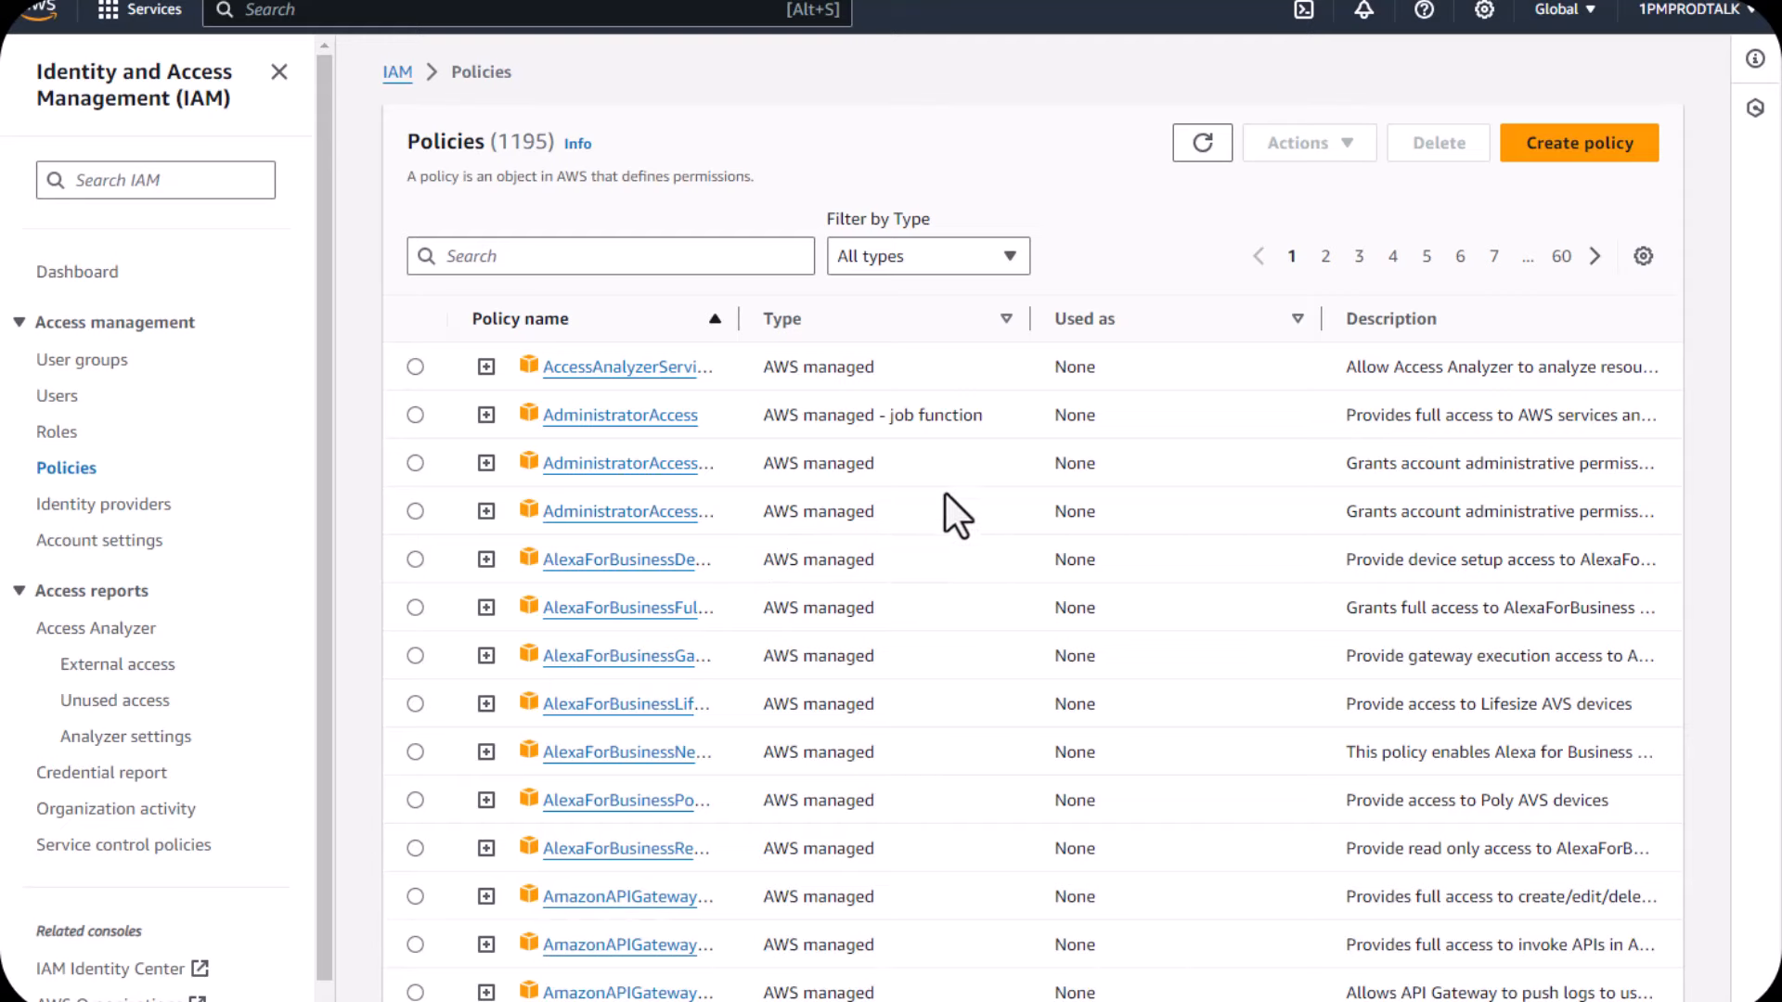
click(1568, 25)
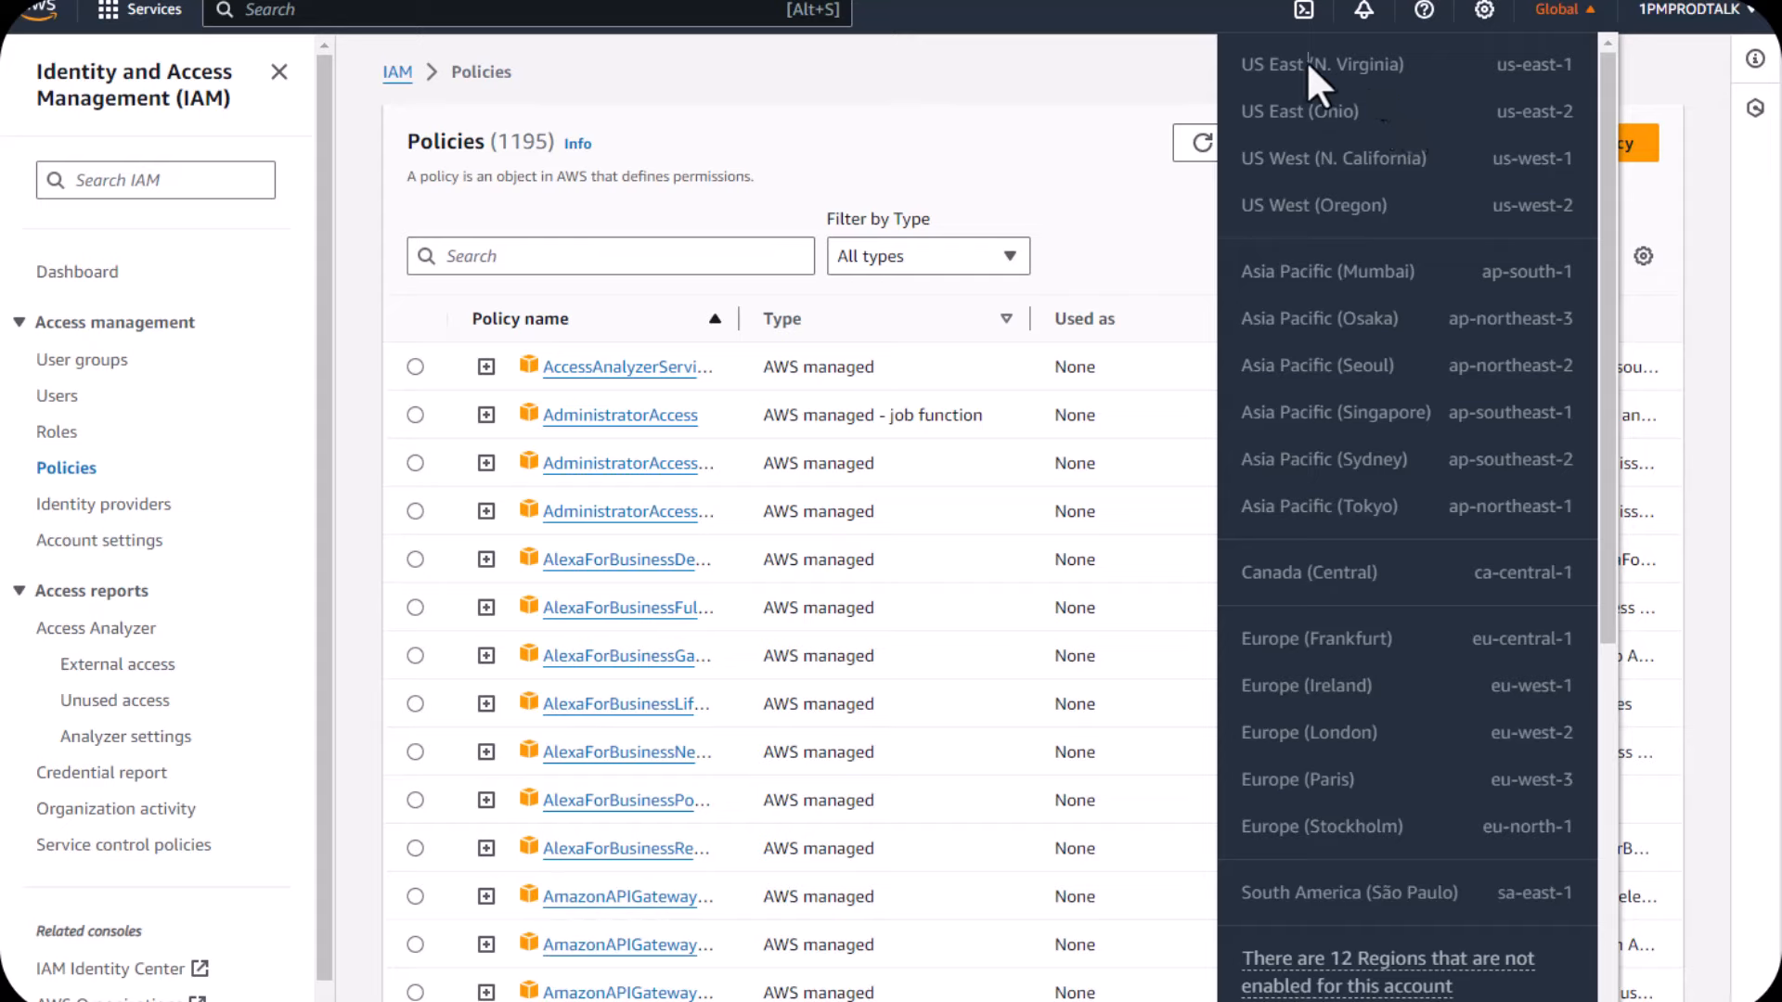
drag(1307, 64, 1334, 130)
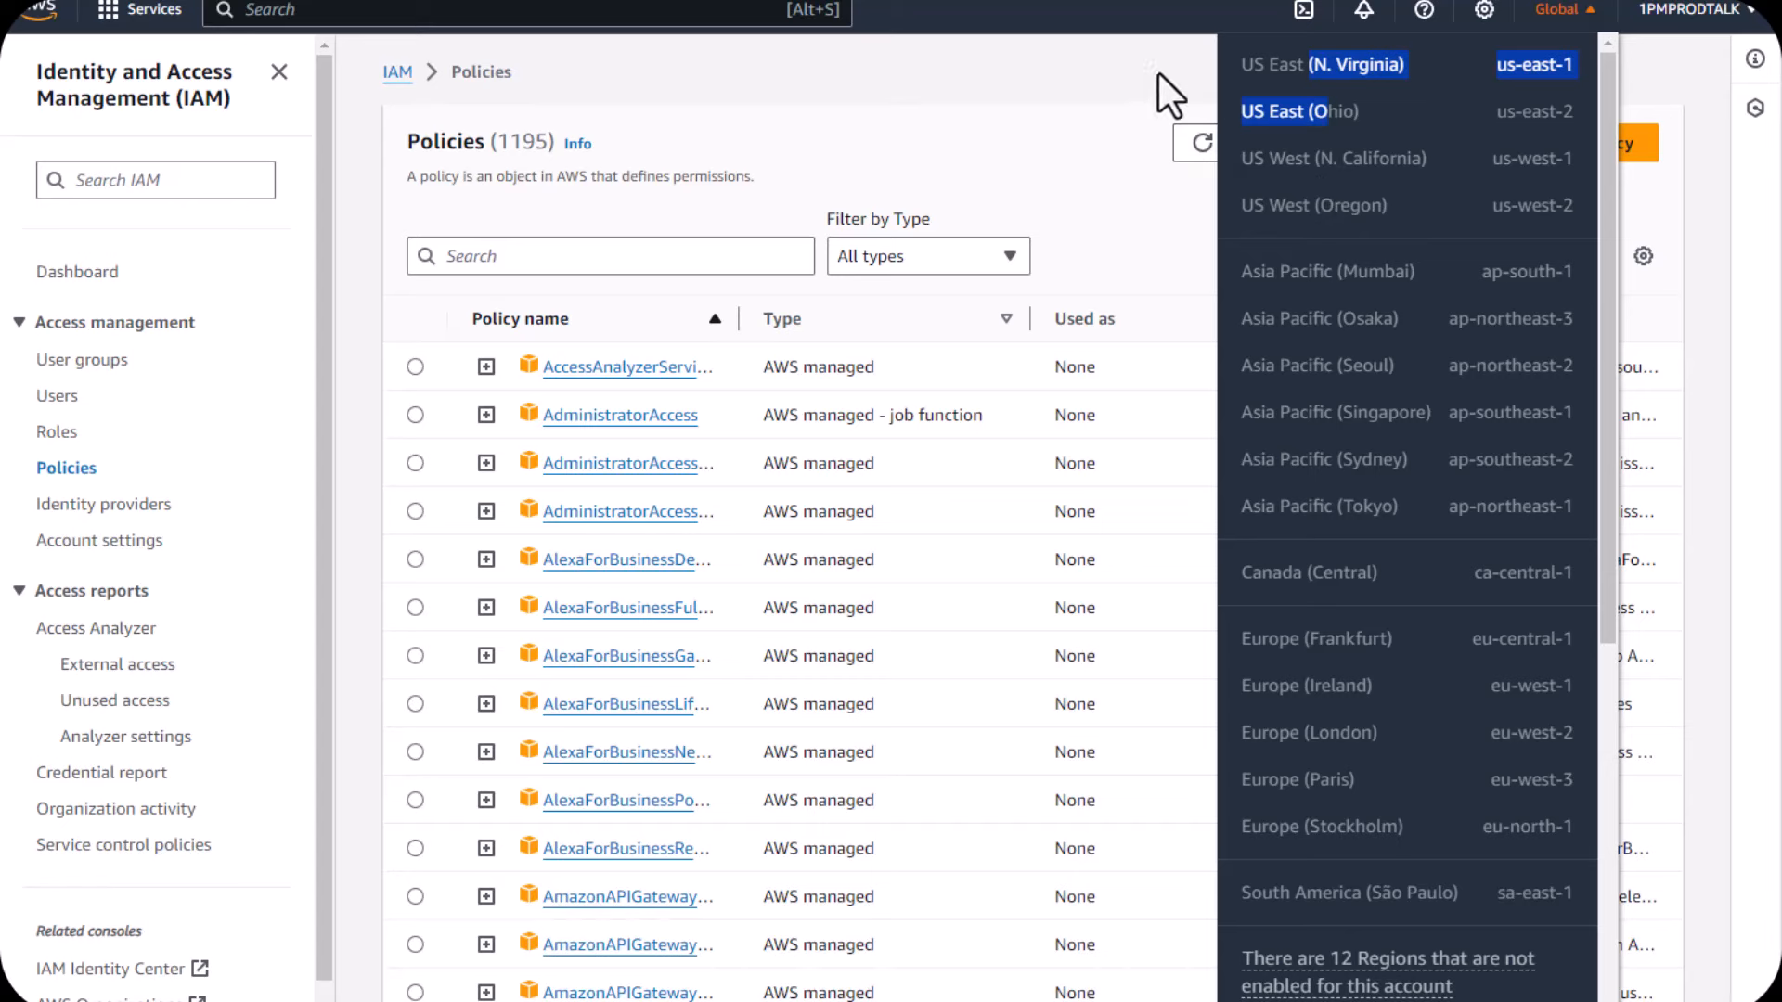
click(1566, 12)
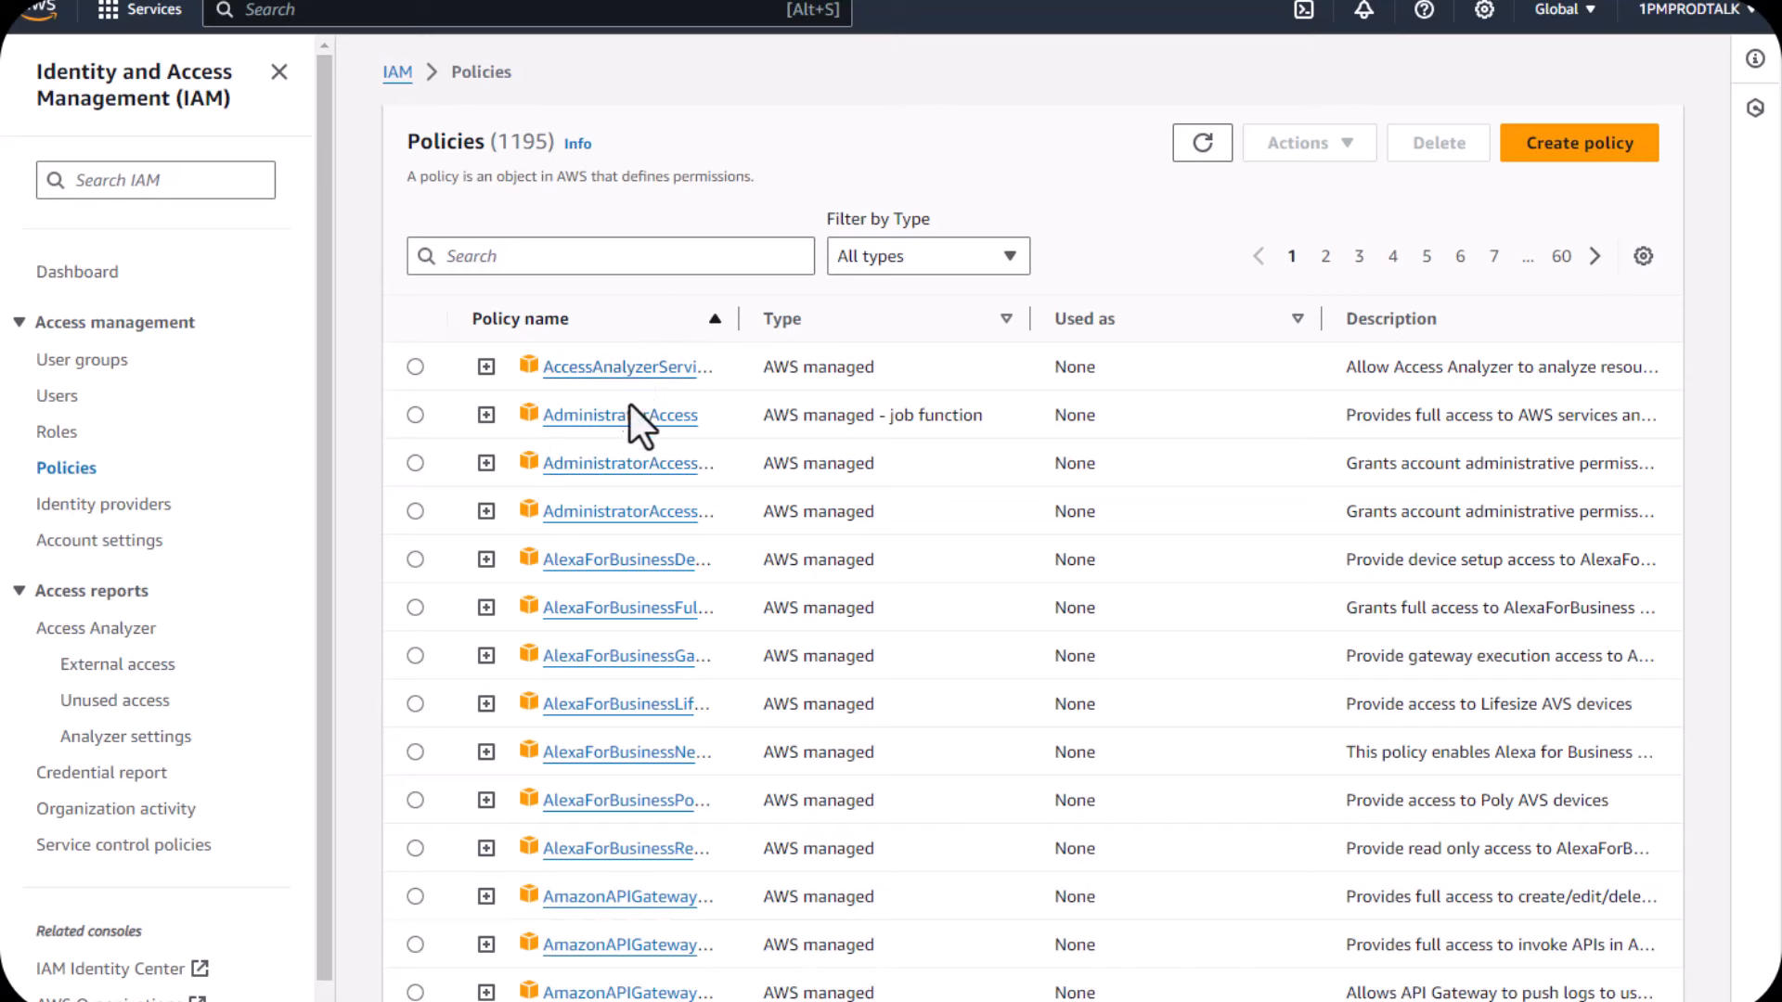
scroll(575, 478, down, 3)
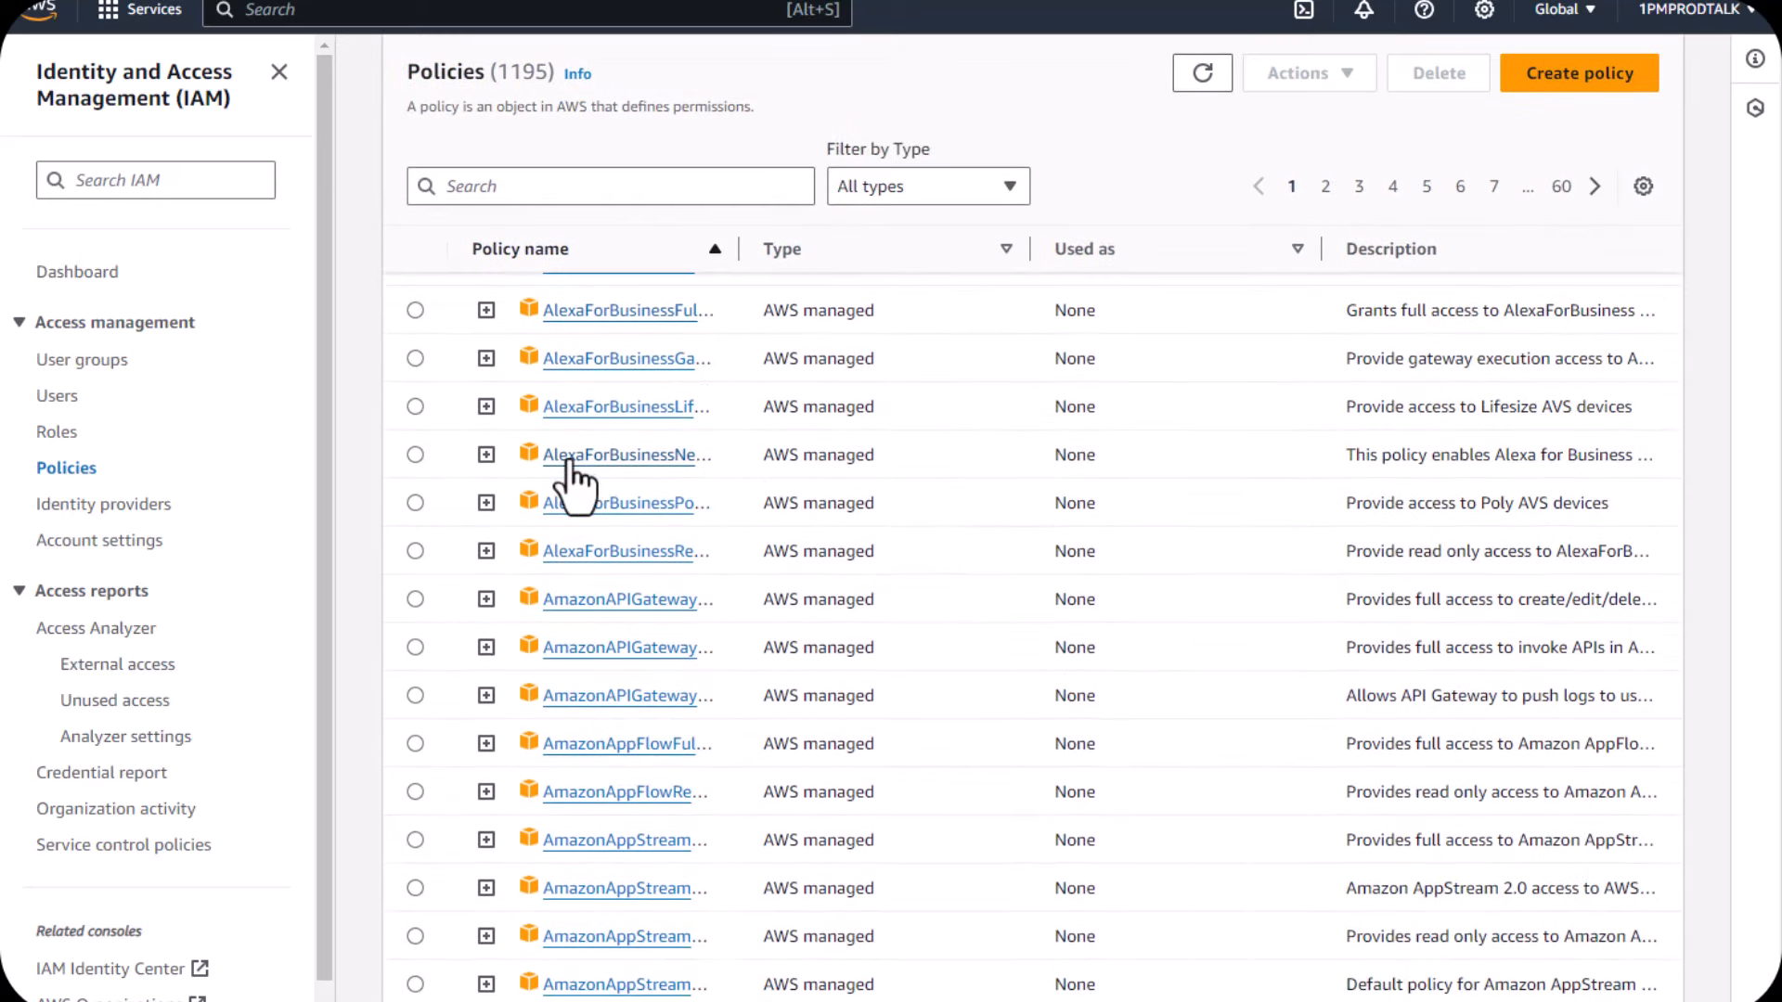
scroll(576, 478, up, 2)
scroll(568, 459, up, 3)
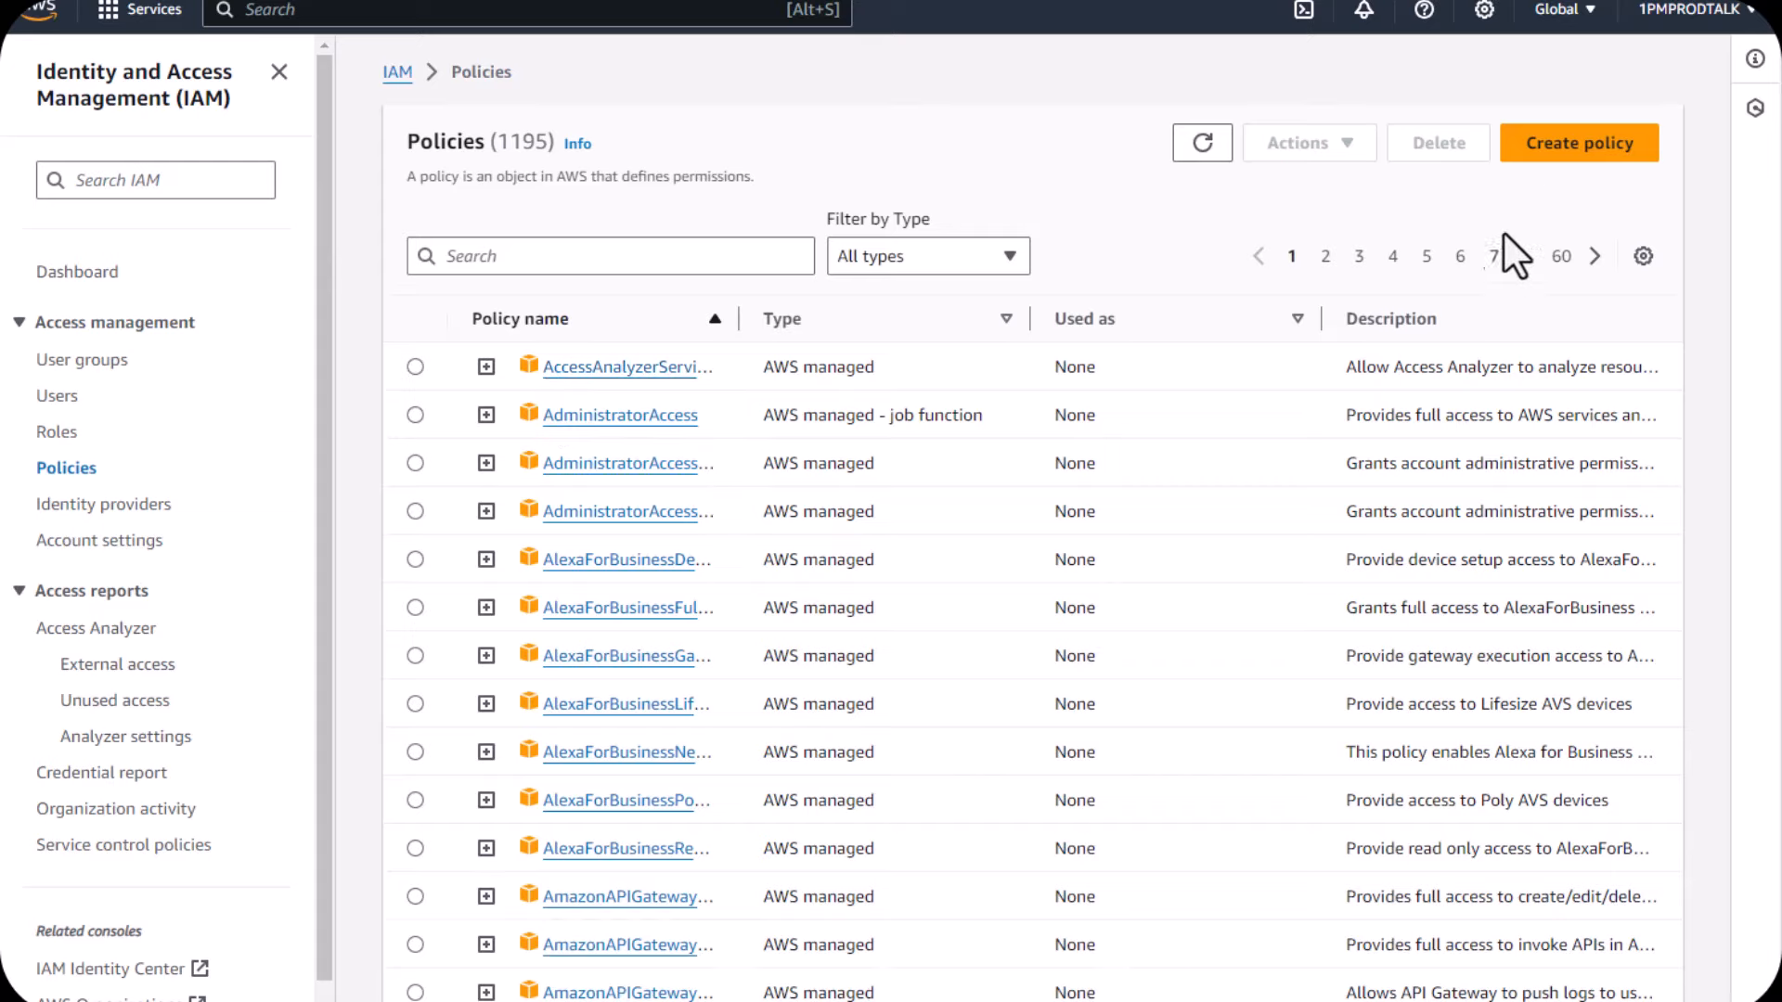
Step: Browse the services offered in the JSON editor of a new policy, then discard the draft
click(1546, 150)
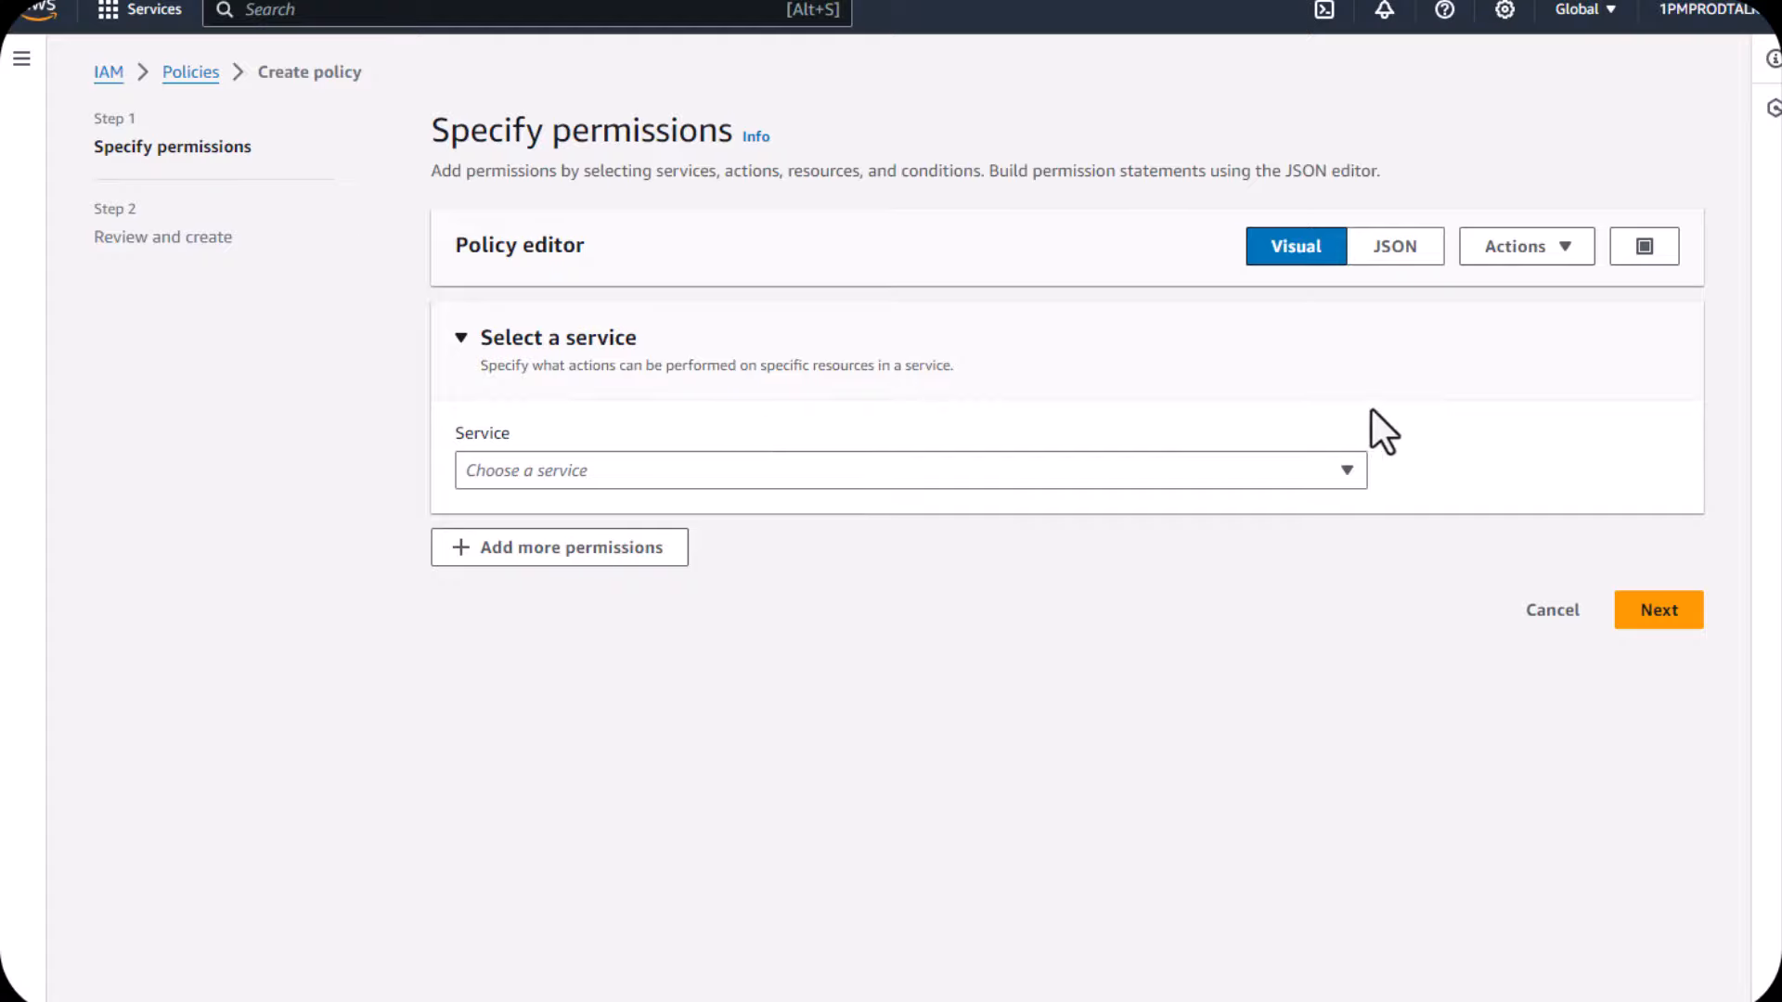
click(1364, 255)
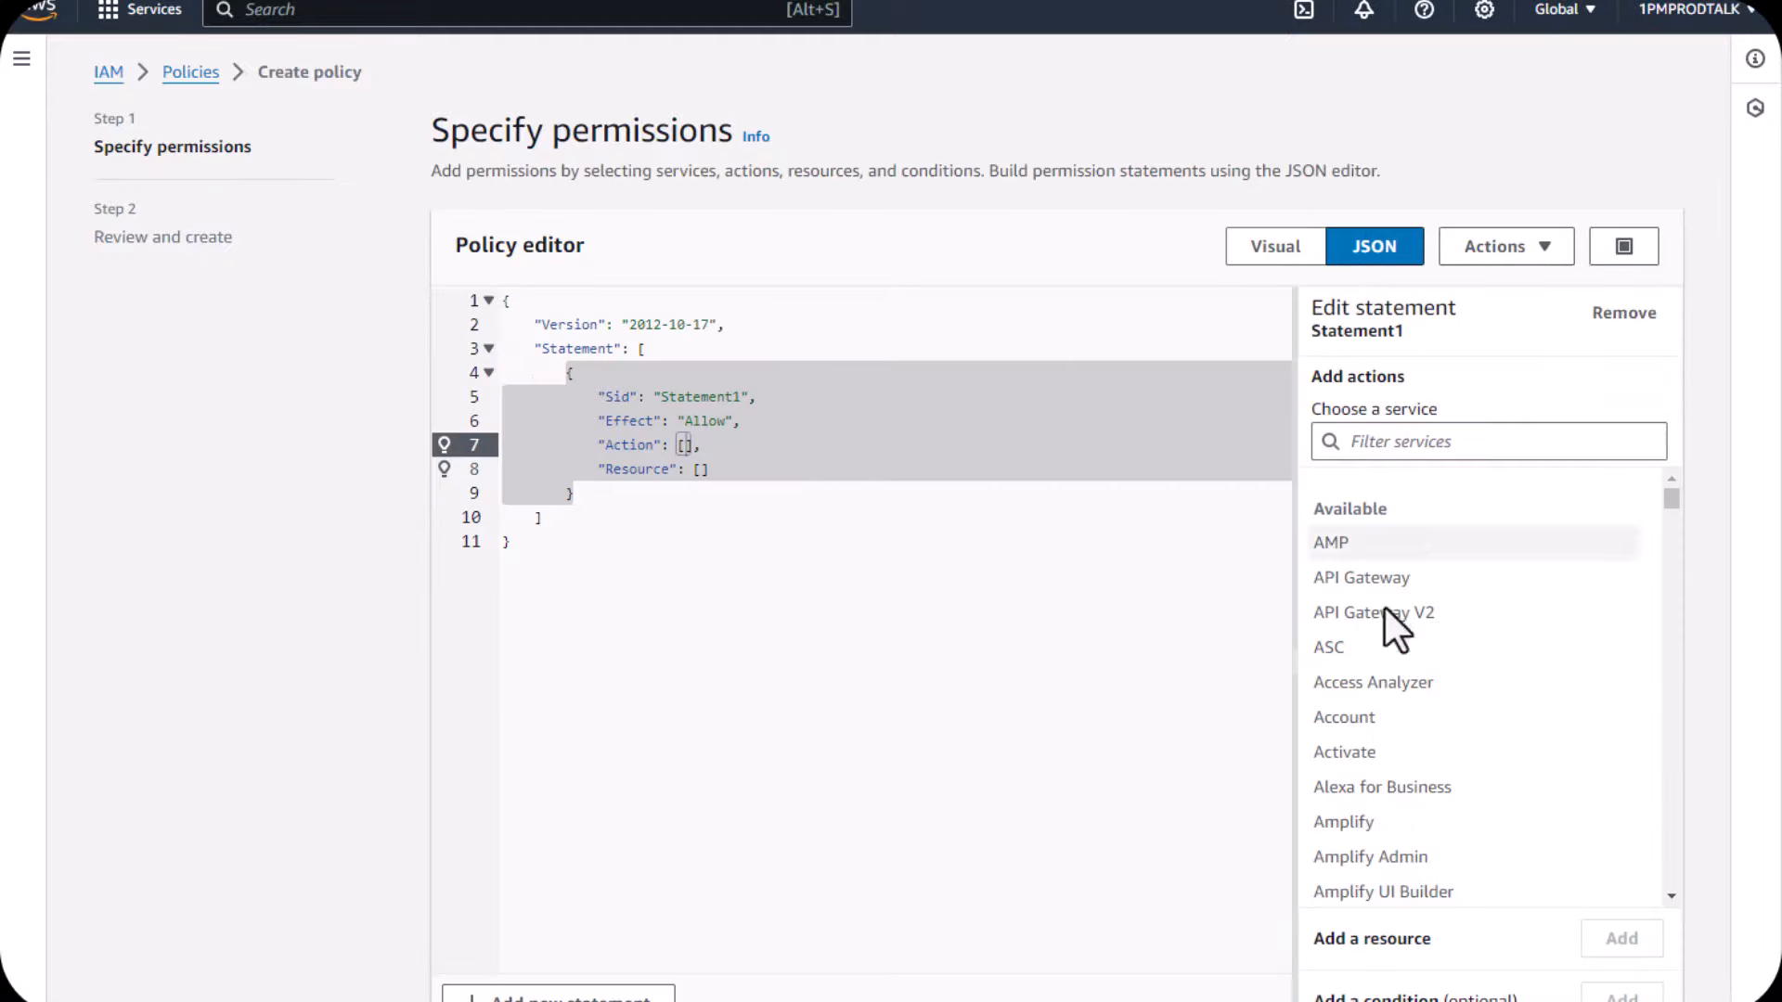
scroll(1392, 640, down, 5)
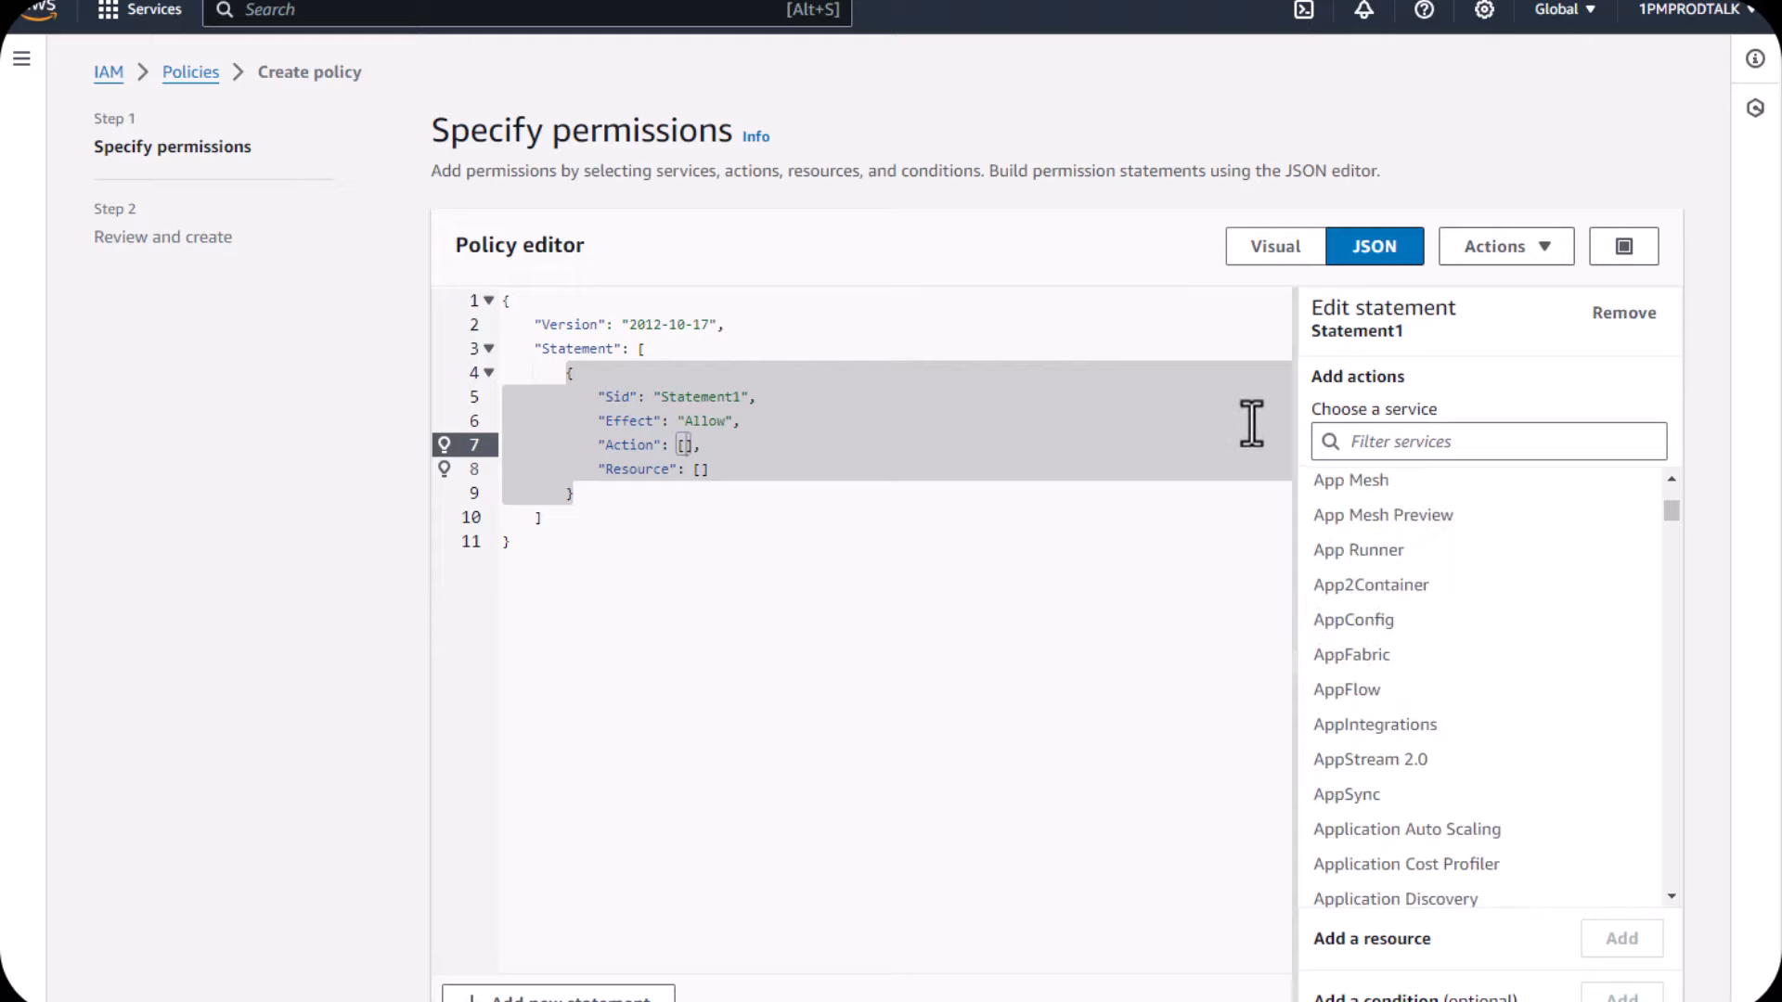
scroll(1337, 649, down, 10)
scroll(1340, 684, up, 12)
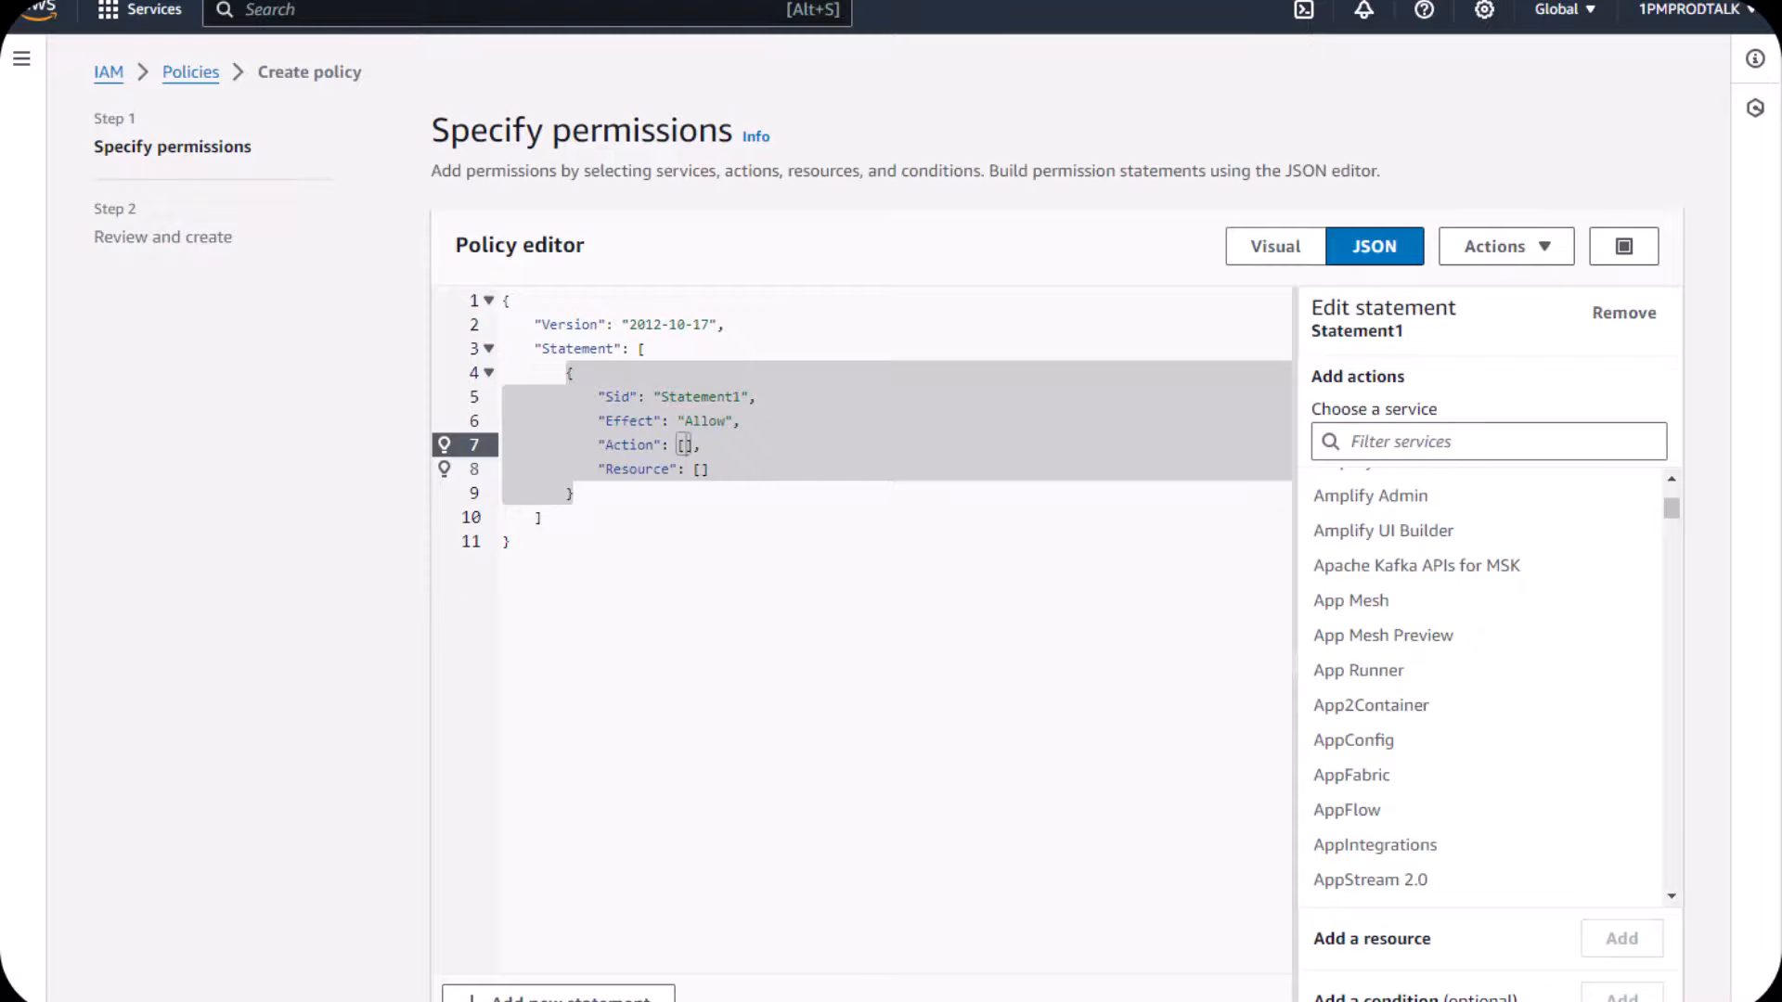
click(192, 75)
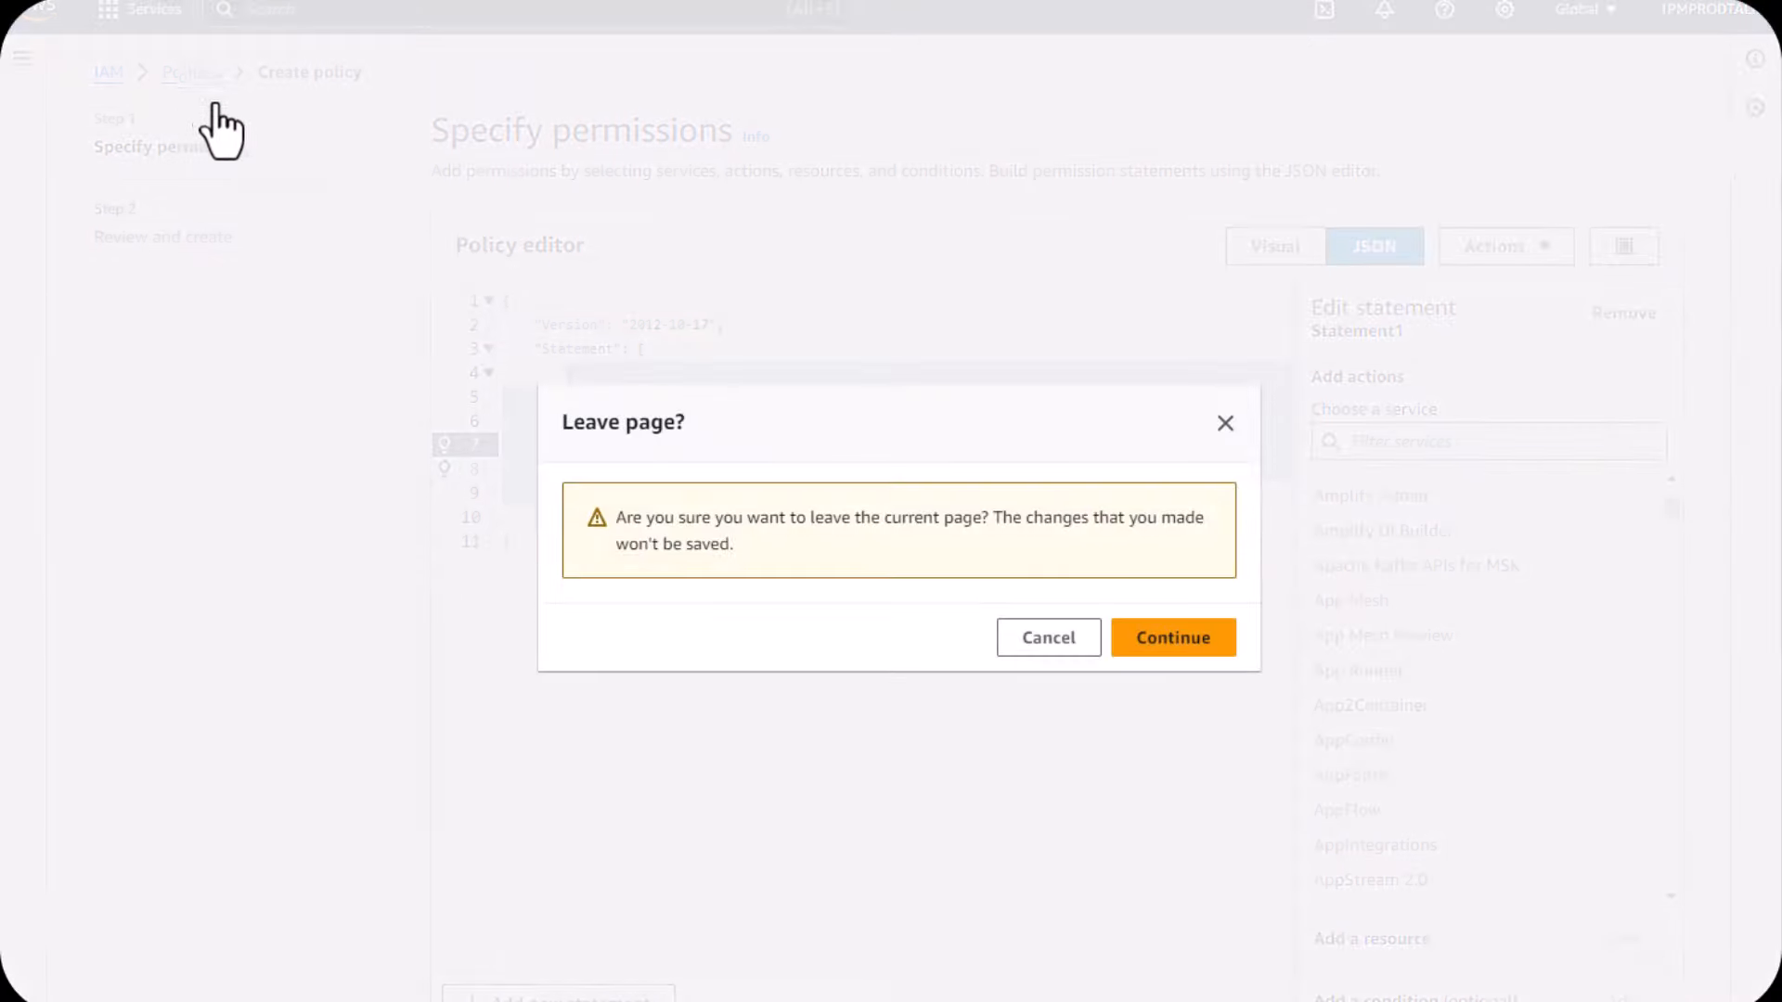
click(1156, 641)
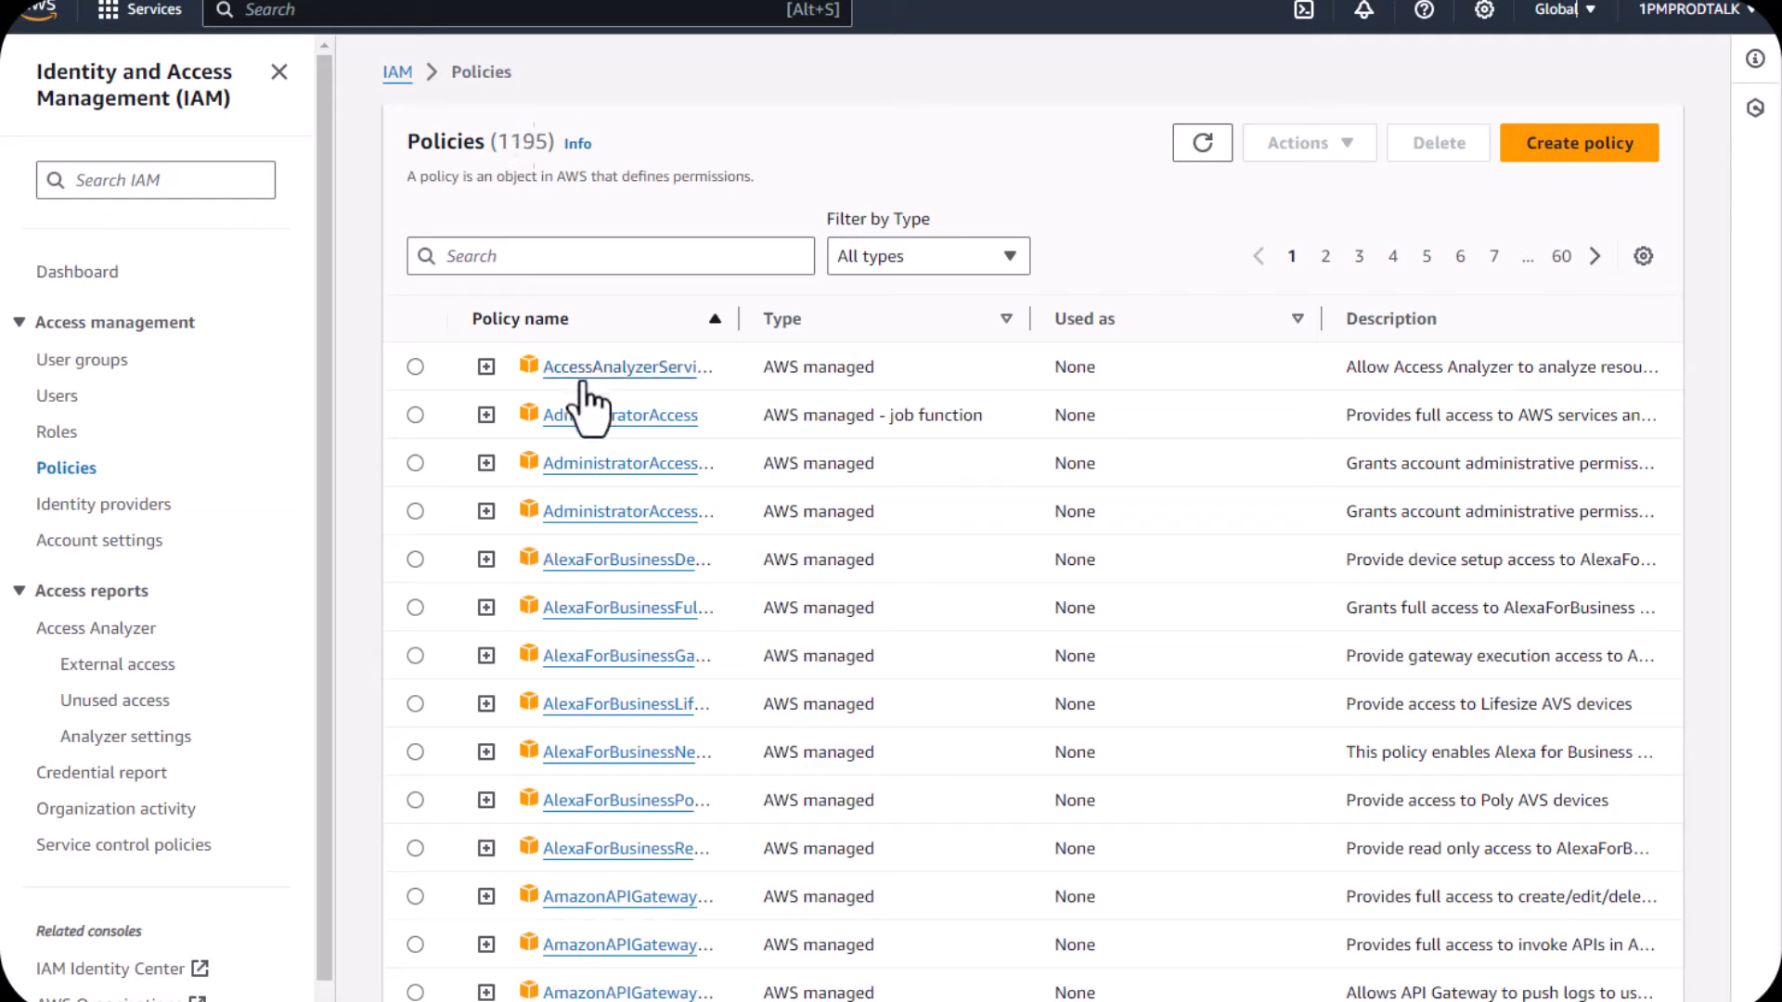
Step: Examine the JSON definition of the AdministratorAccess policy and collapse it again
click(485, 416)
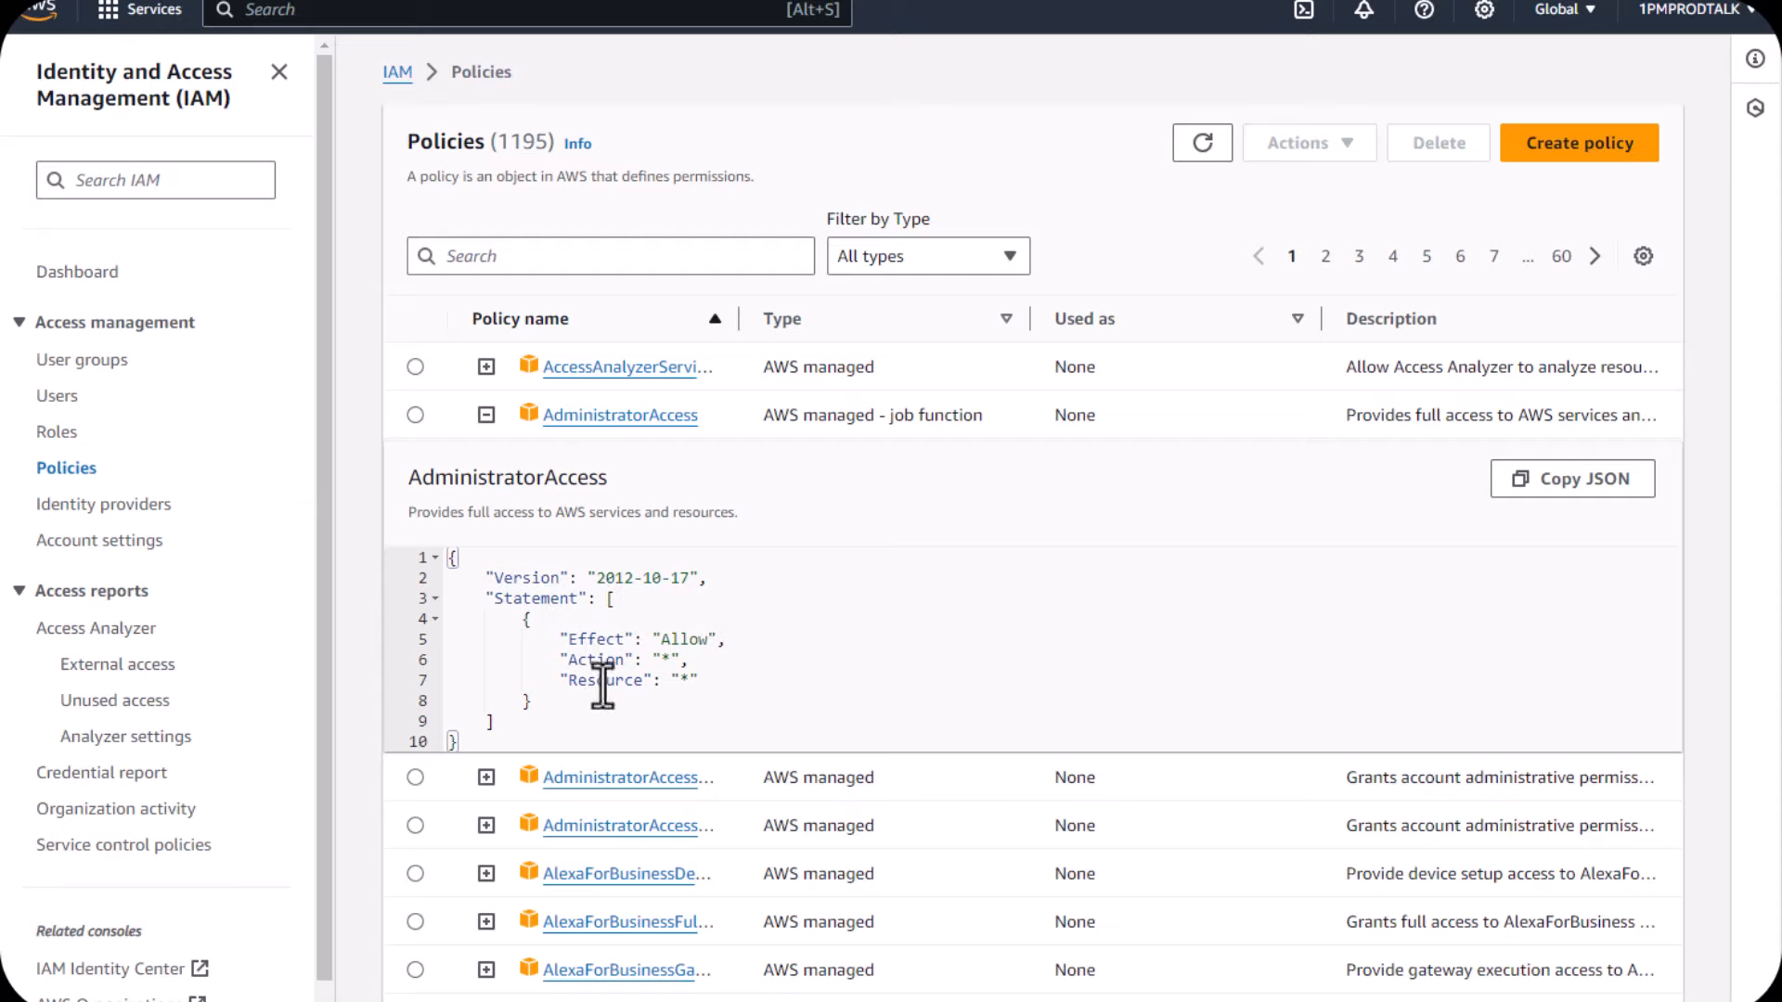
scroll(681, 515, down, 1)
scroll(681, 519, down, 1)
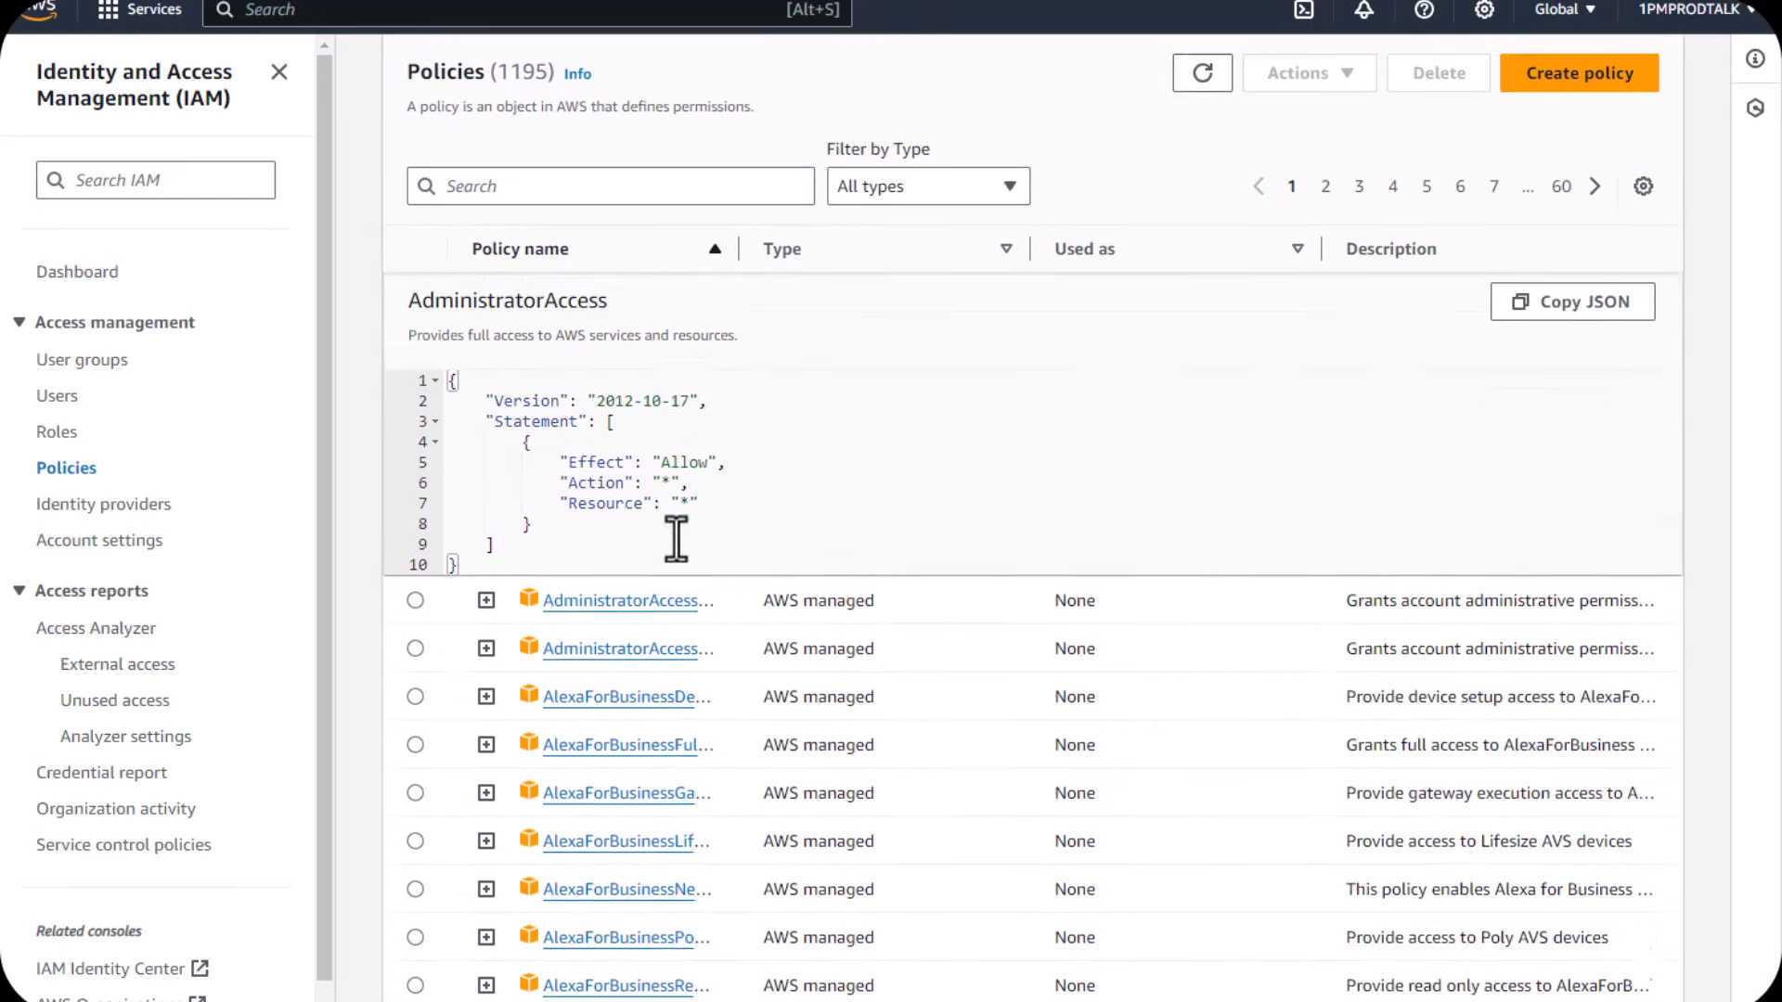
scroll(649, 511, up, 1)
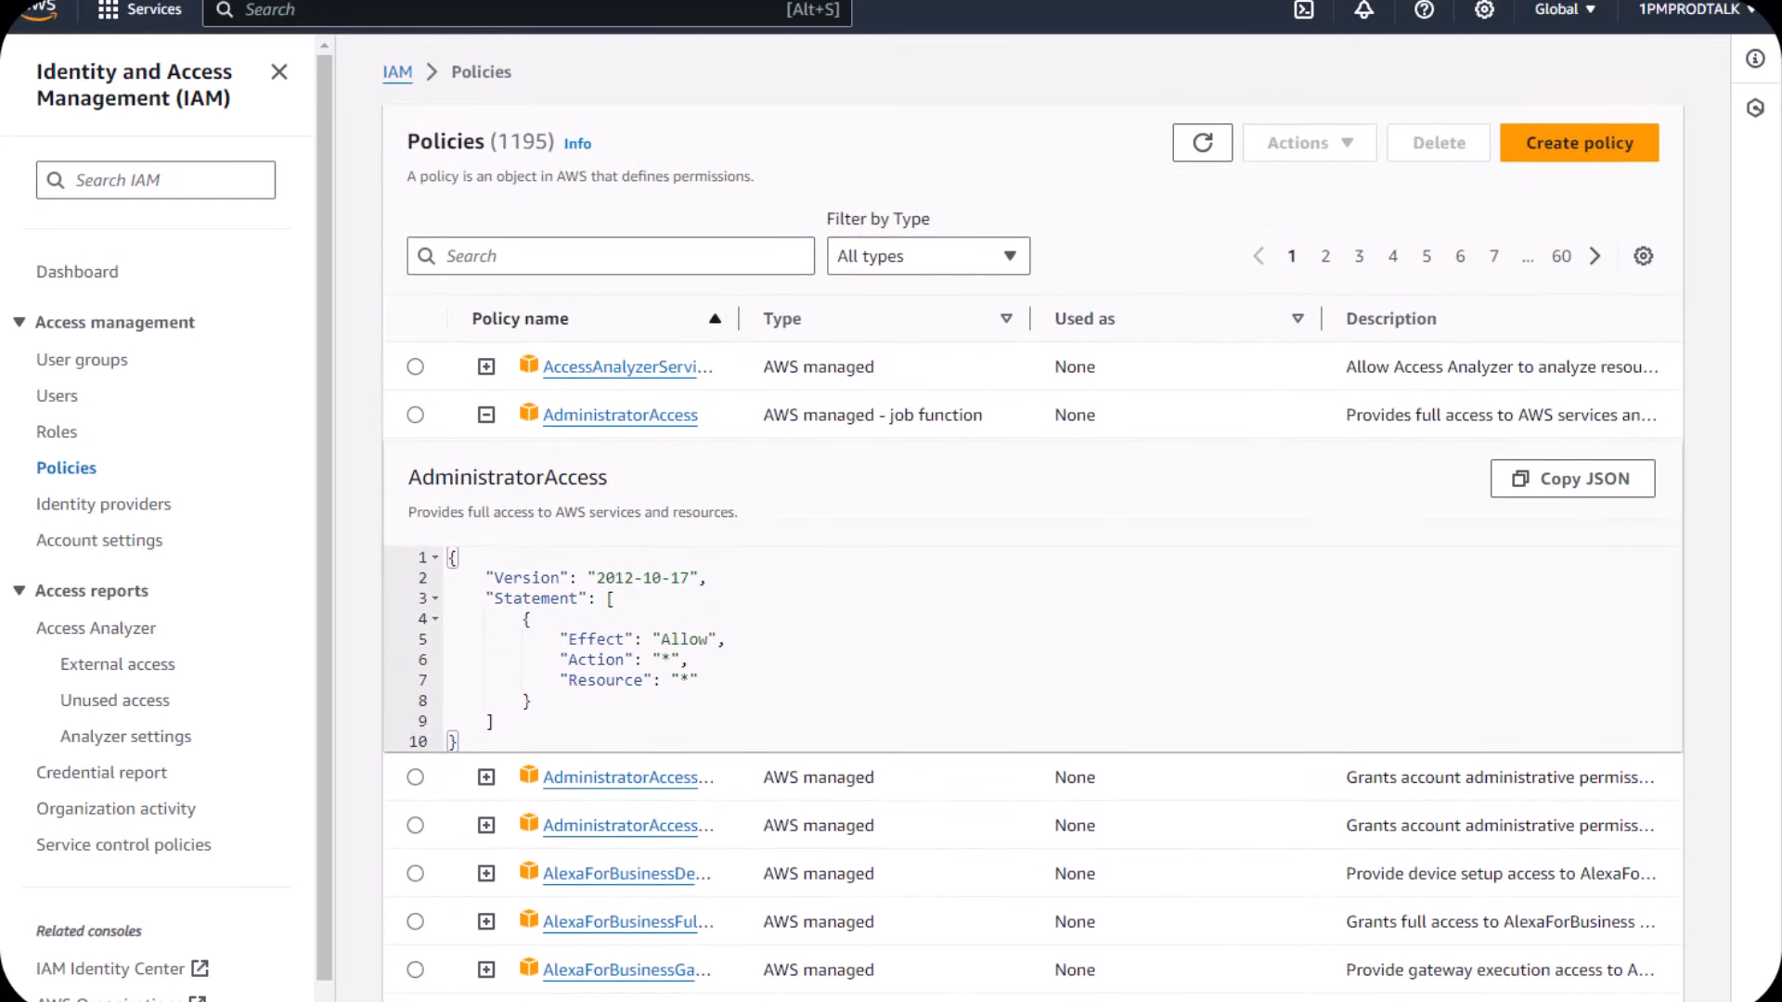
click(487, 415)
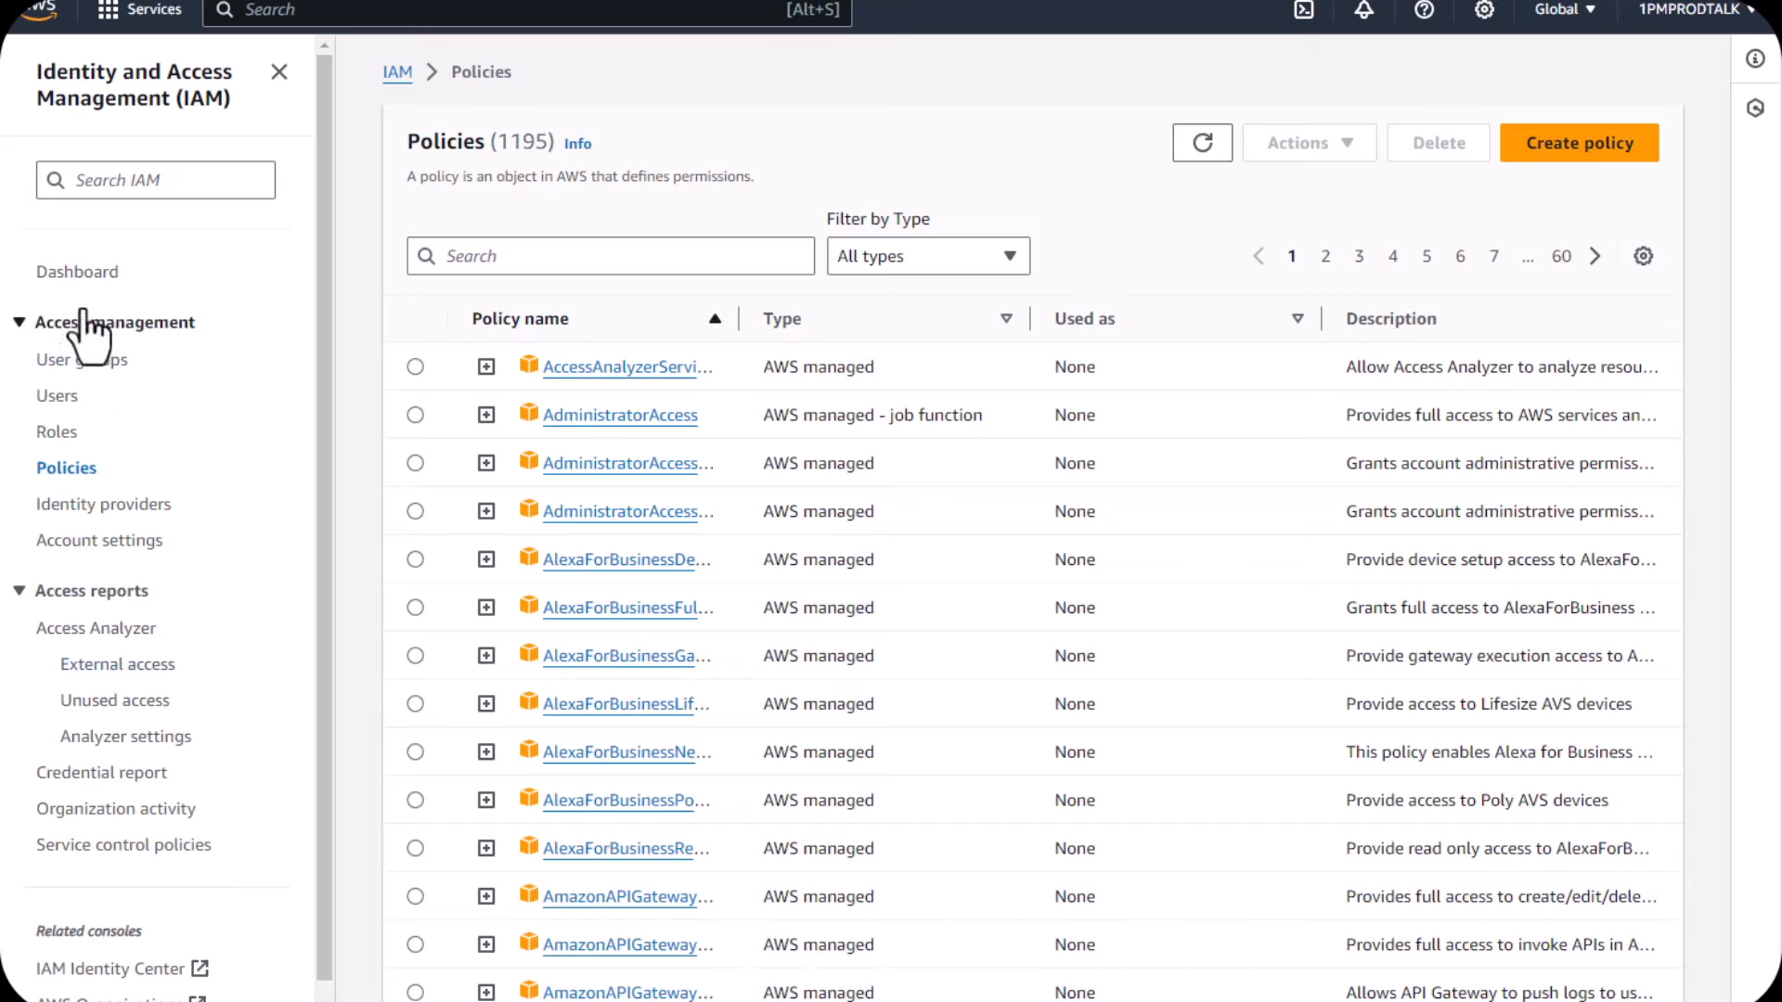
Step: Start creating an IAM user from the dashboard's user resources and name it 1PMPRODTALK
click(76, 278)
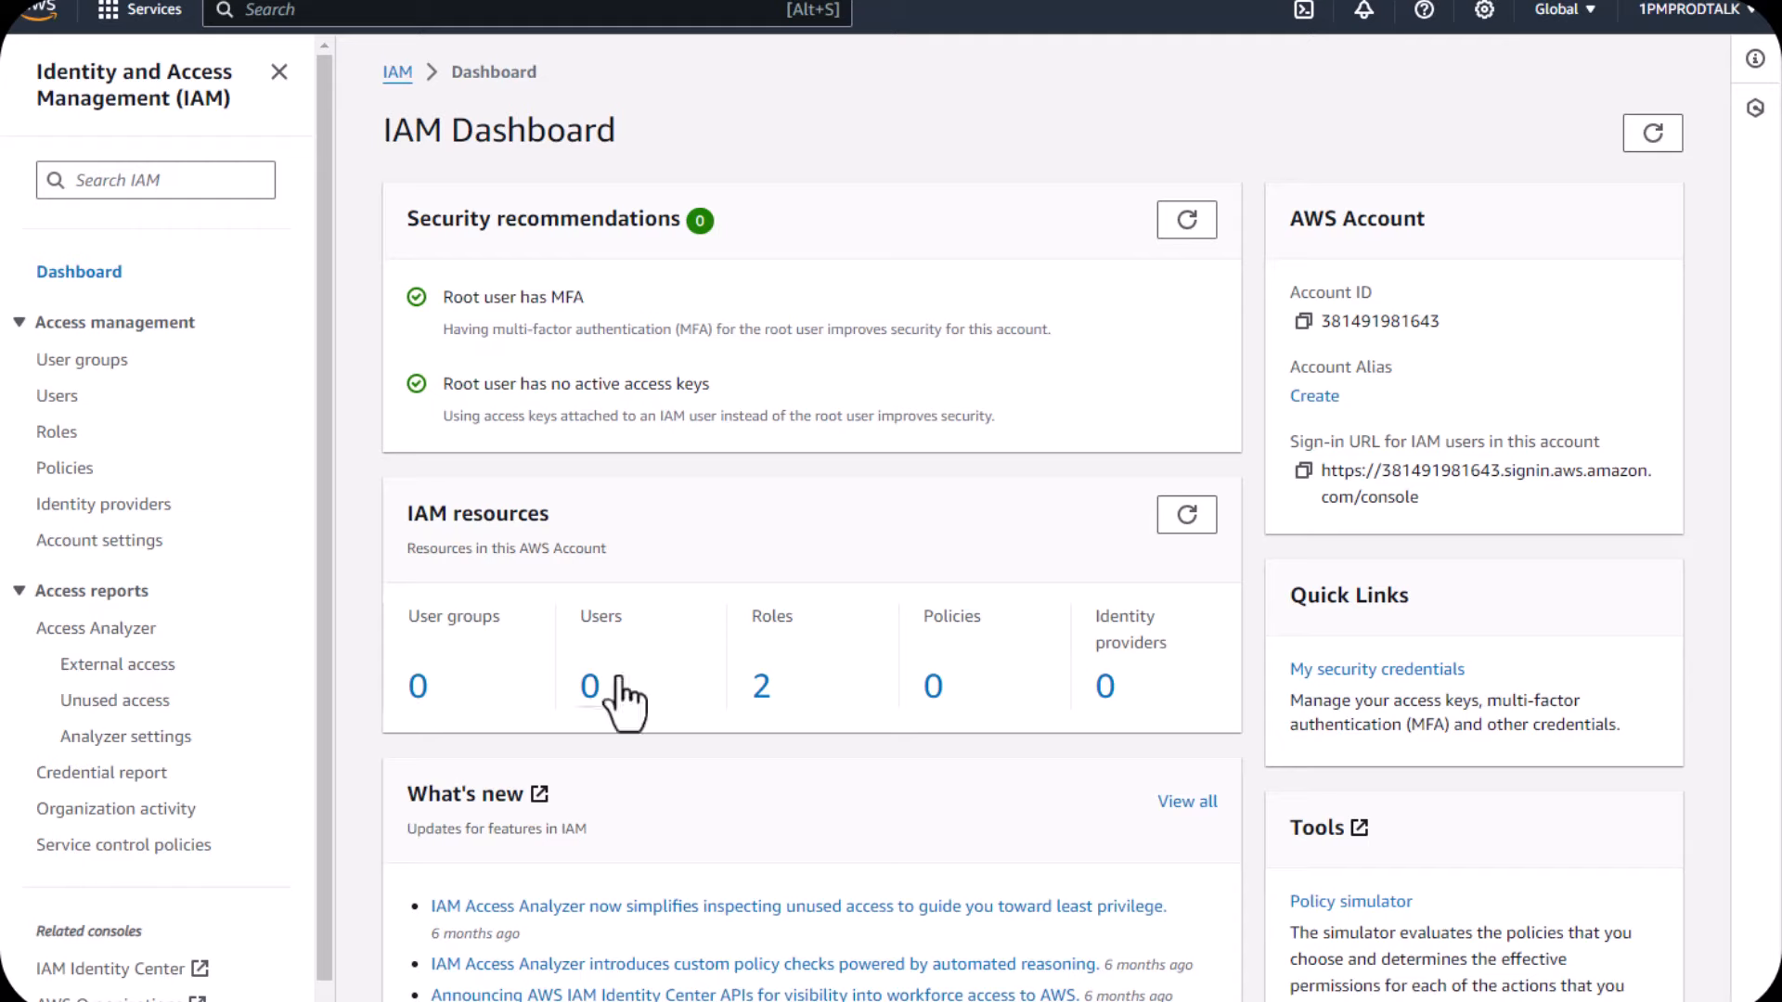
click(589, 694)
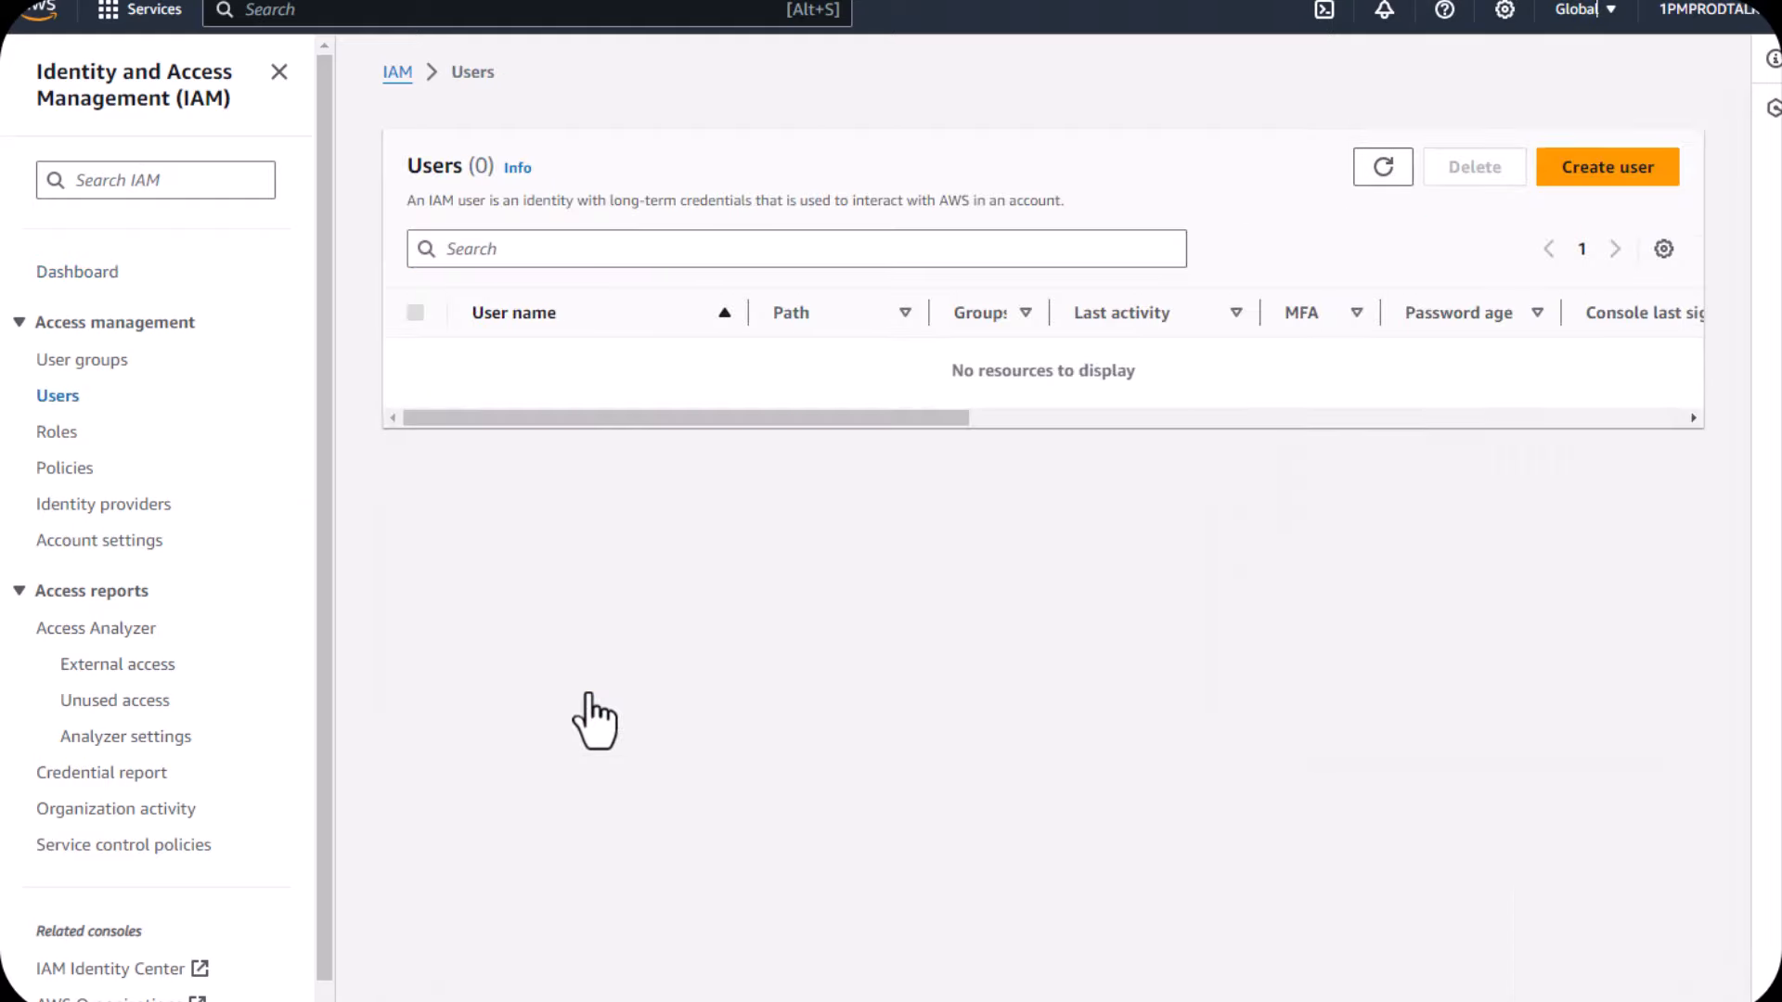
click(1602, 181)
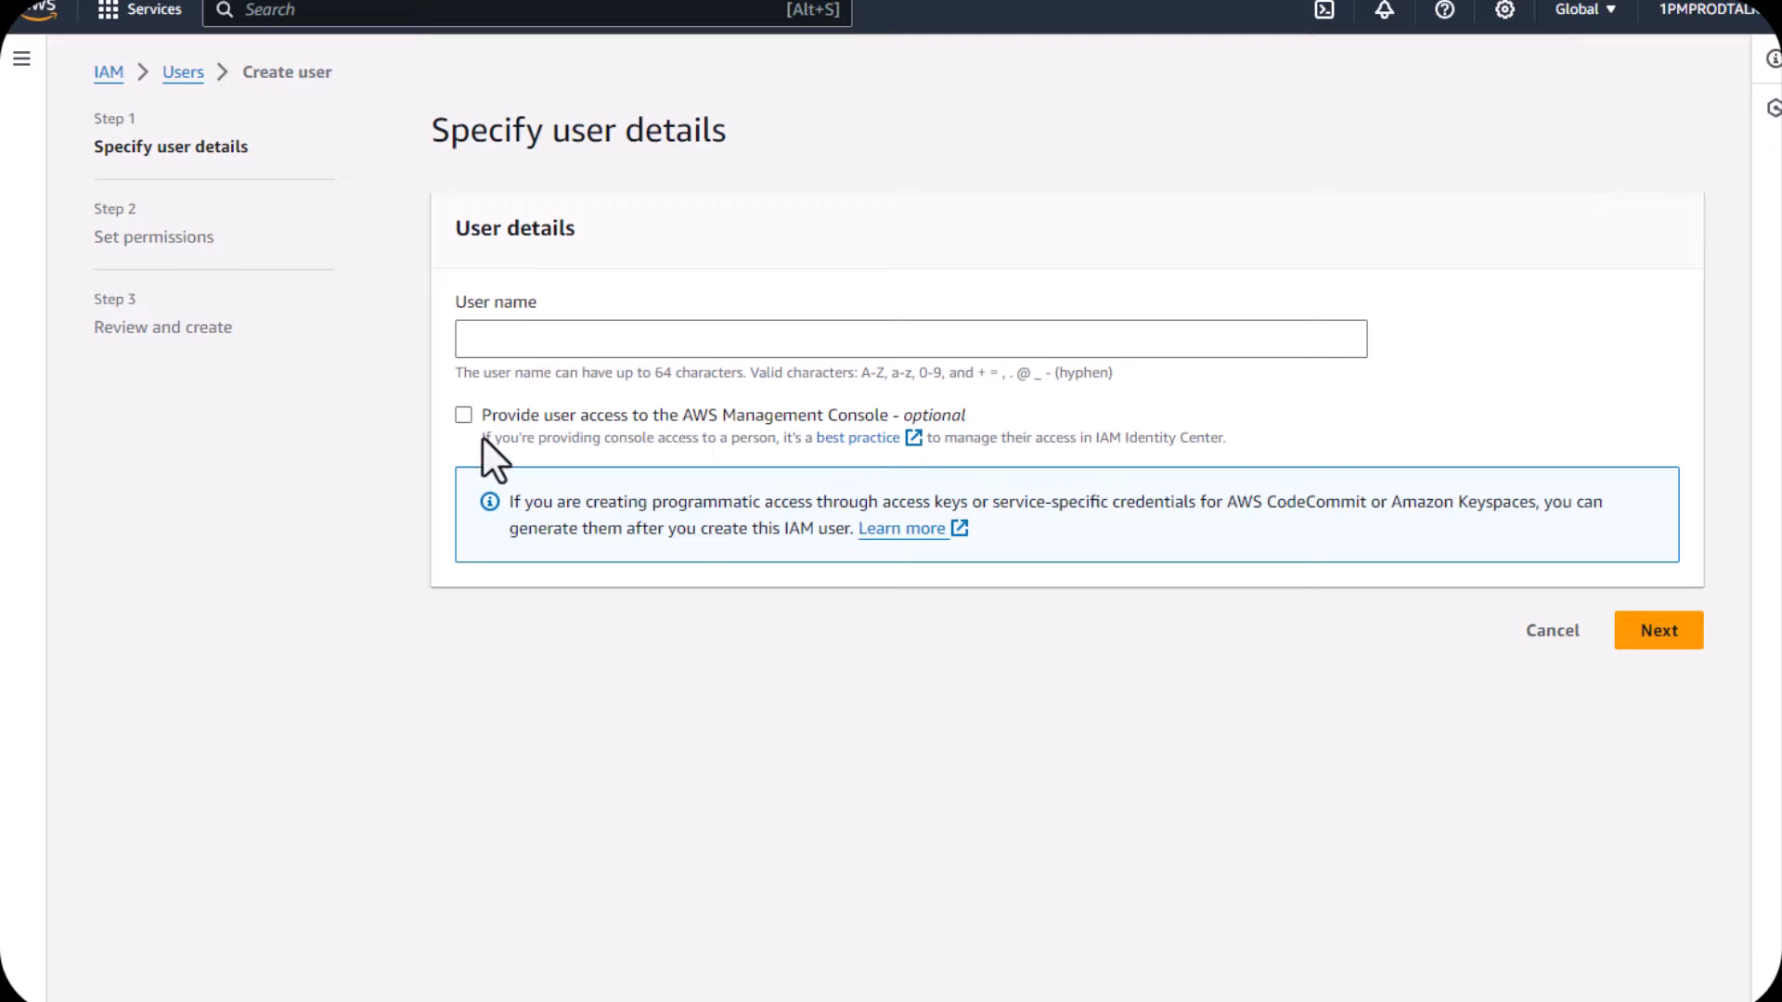
click(494, 336)
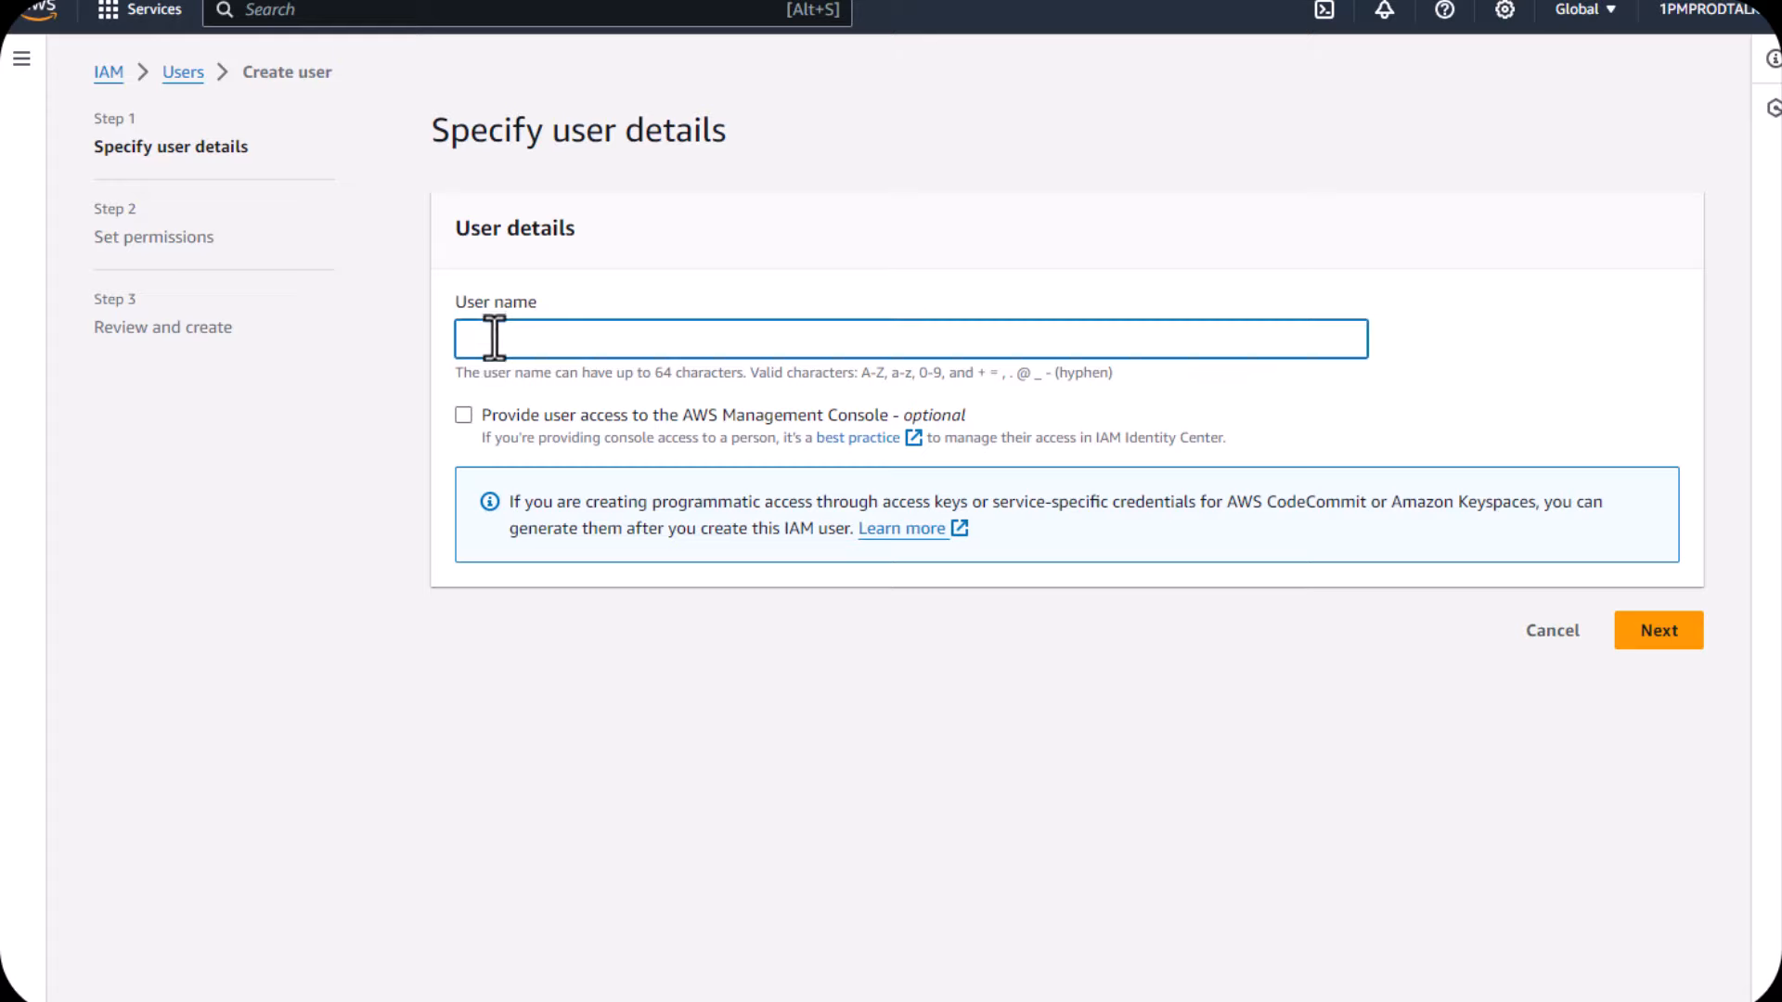
text(1PMPRODTA;L)
key(BackSpace)
text(LK)
Step: Give the user AWS Management Console access as an IAM user with an autogenerated password, and proceed to the permissions
click(464, 420)
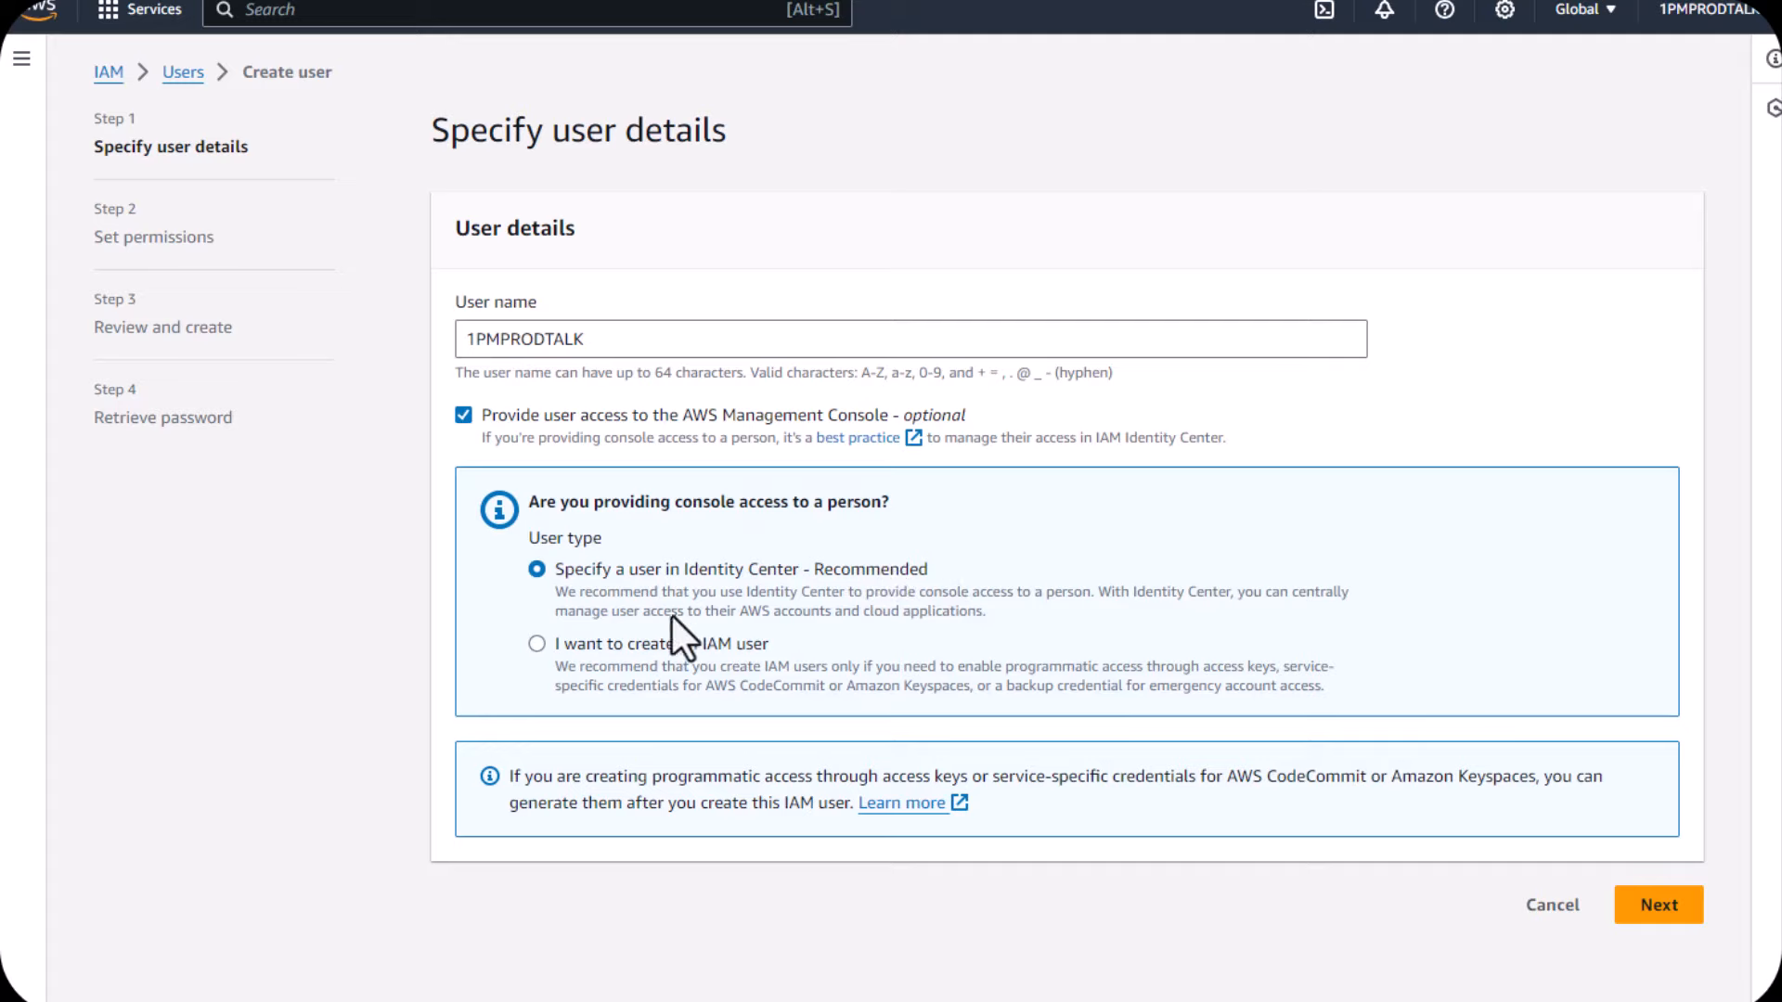
click(536, 644)
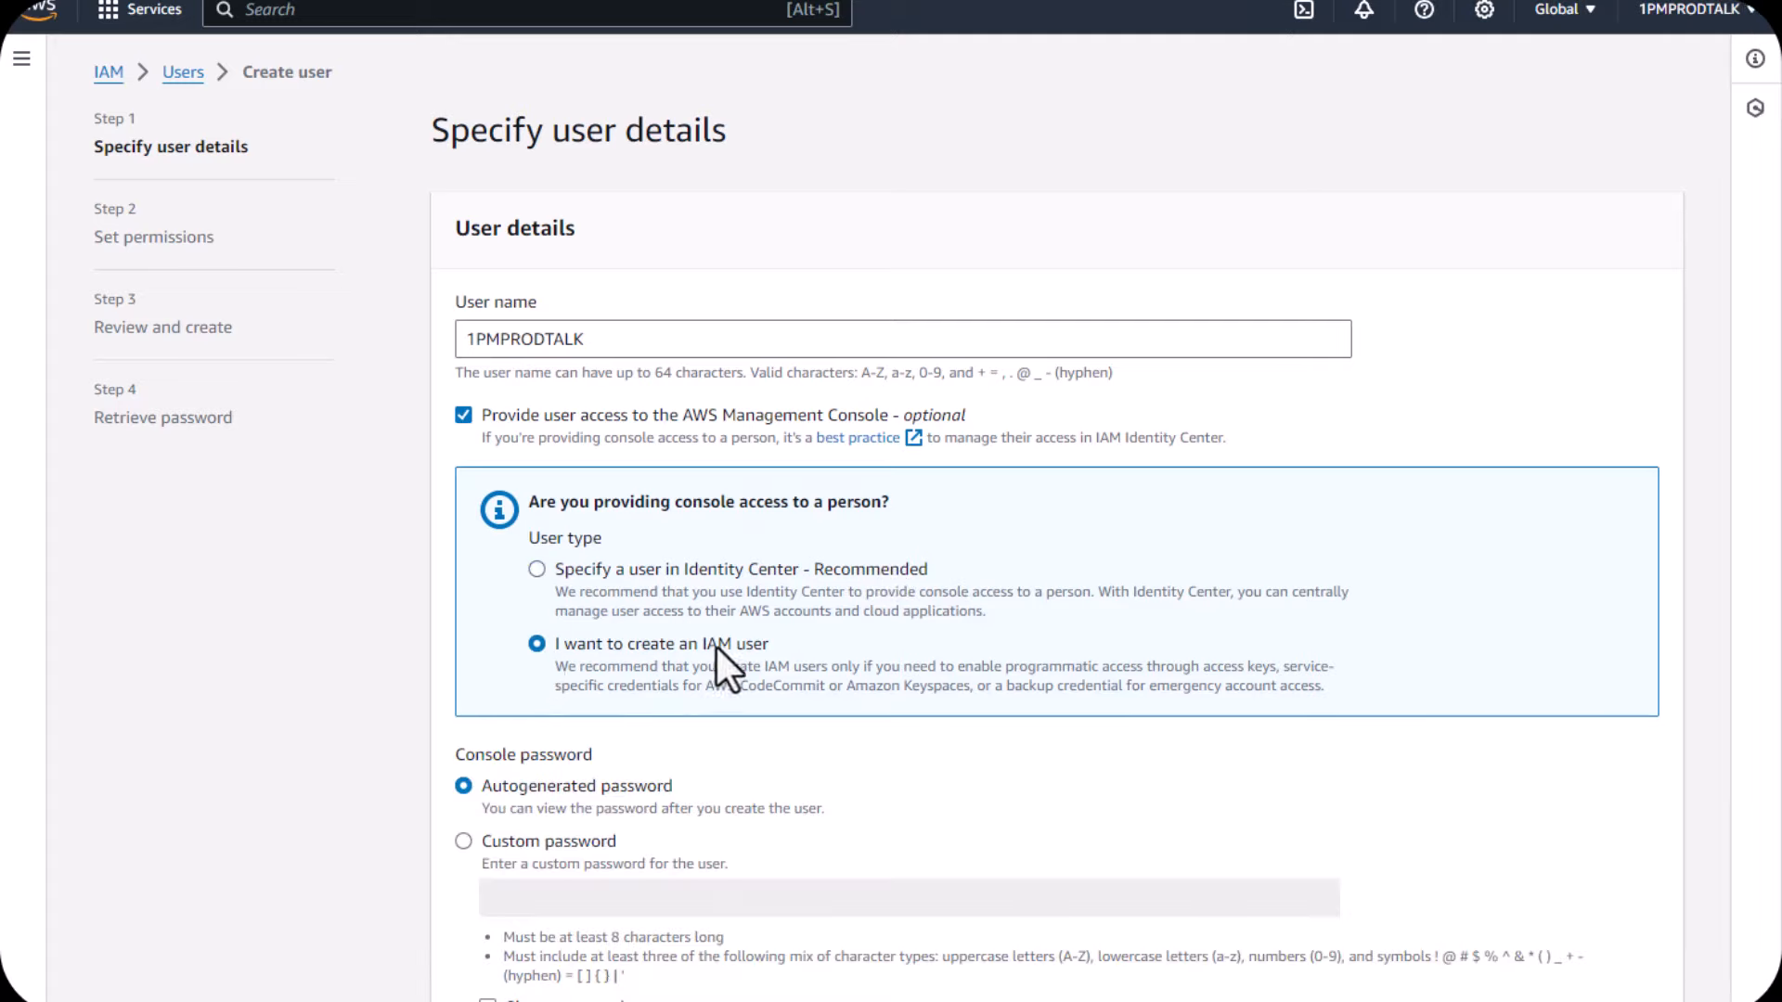
scroll(742, 657, down, 3)
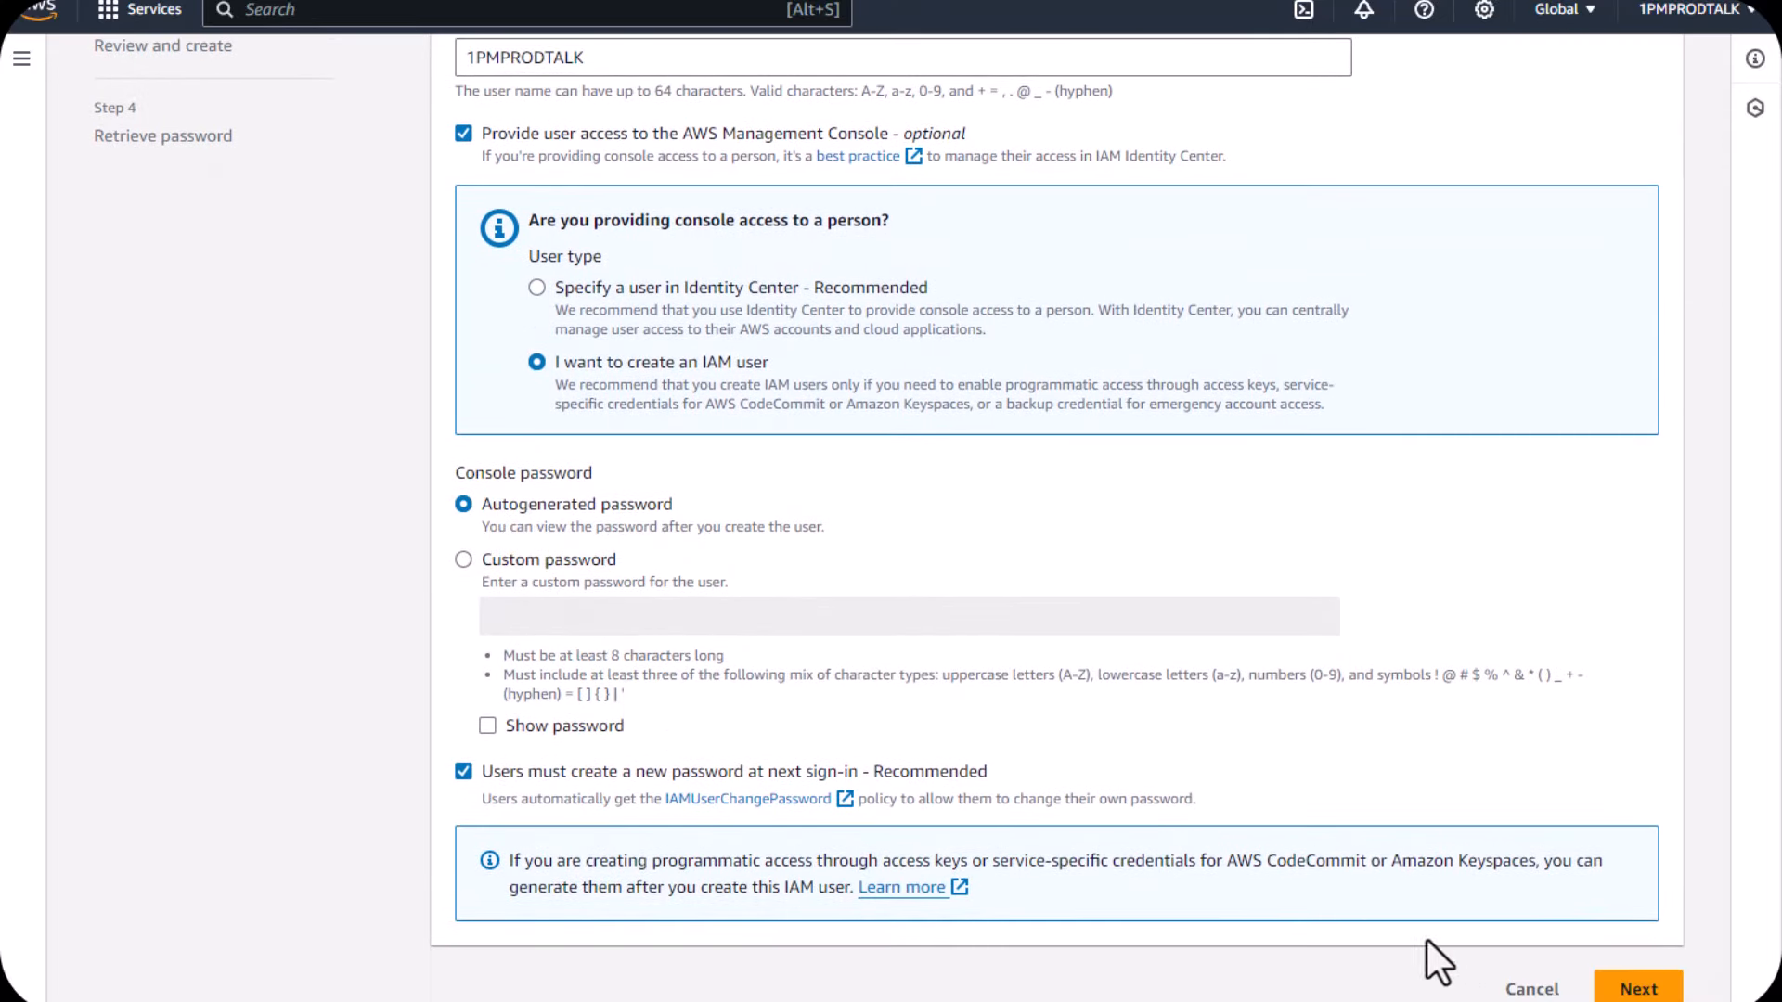
click(1620, 985)
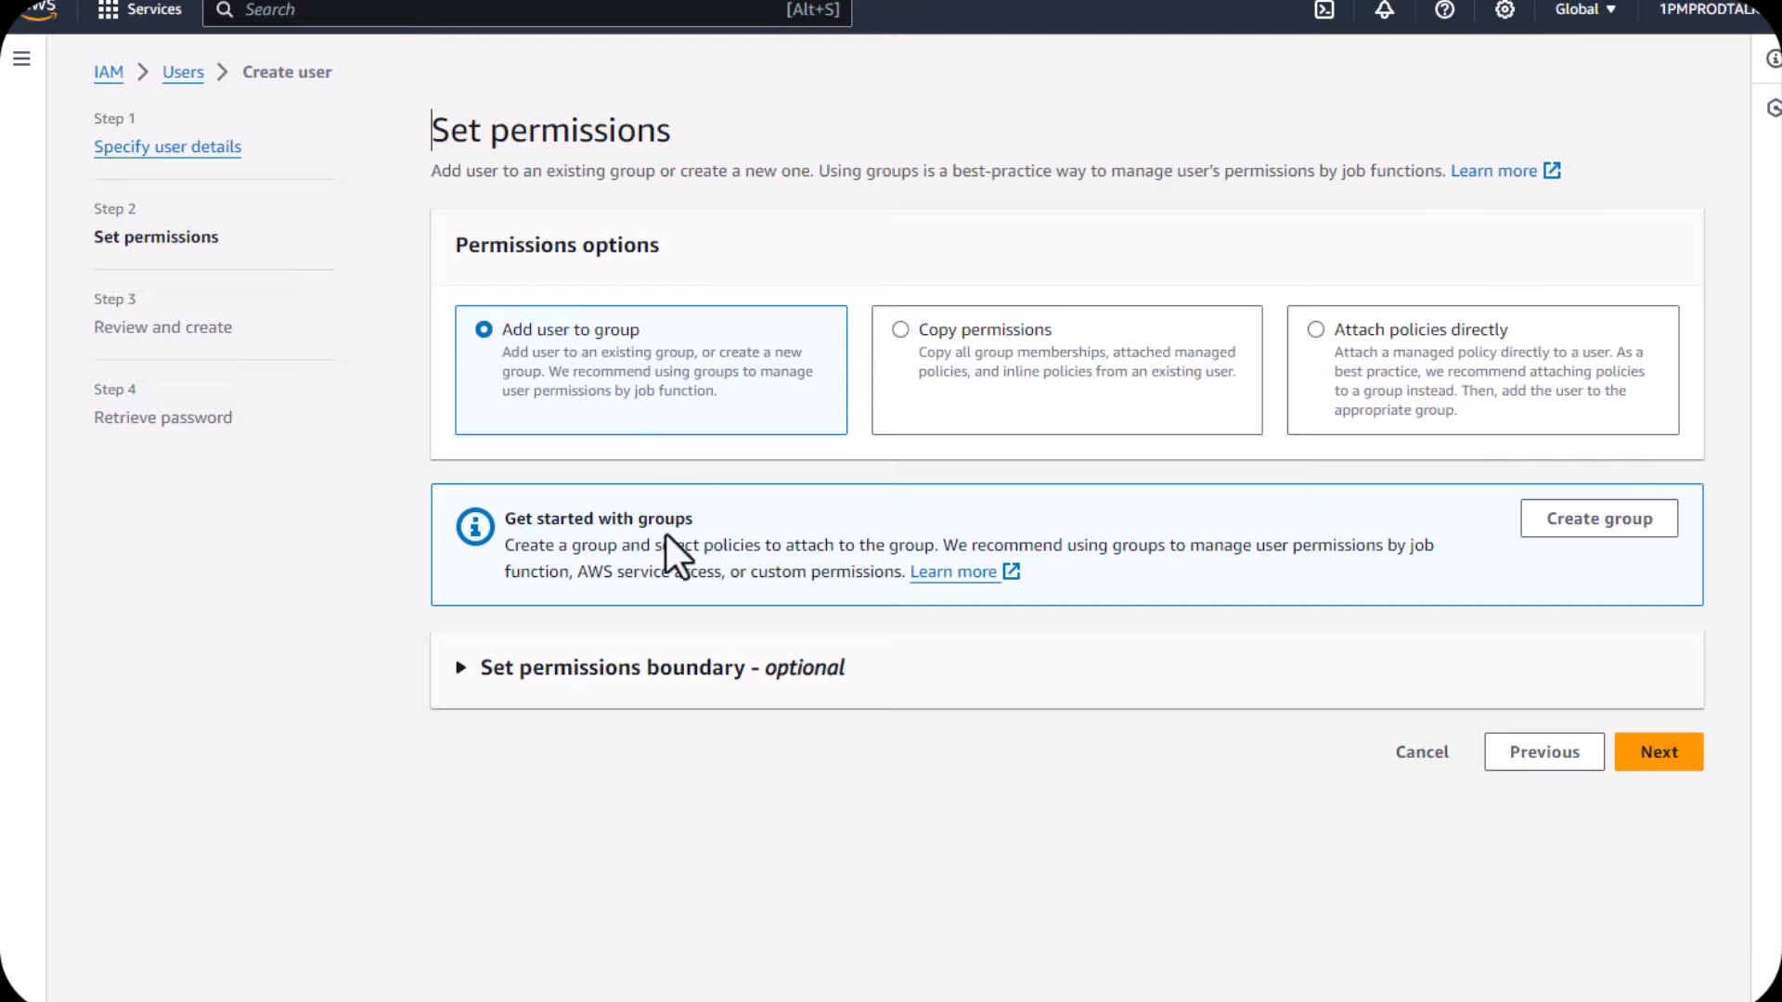
Step: Start a new user group named ADMINS for the user's permissions
click(1615, 538)
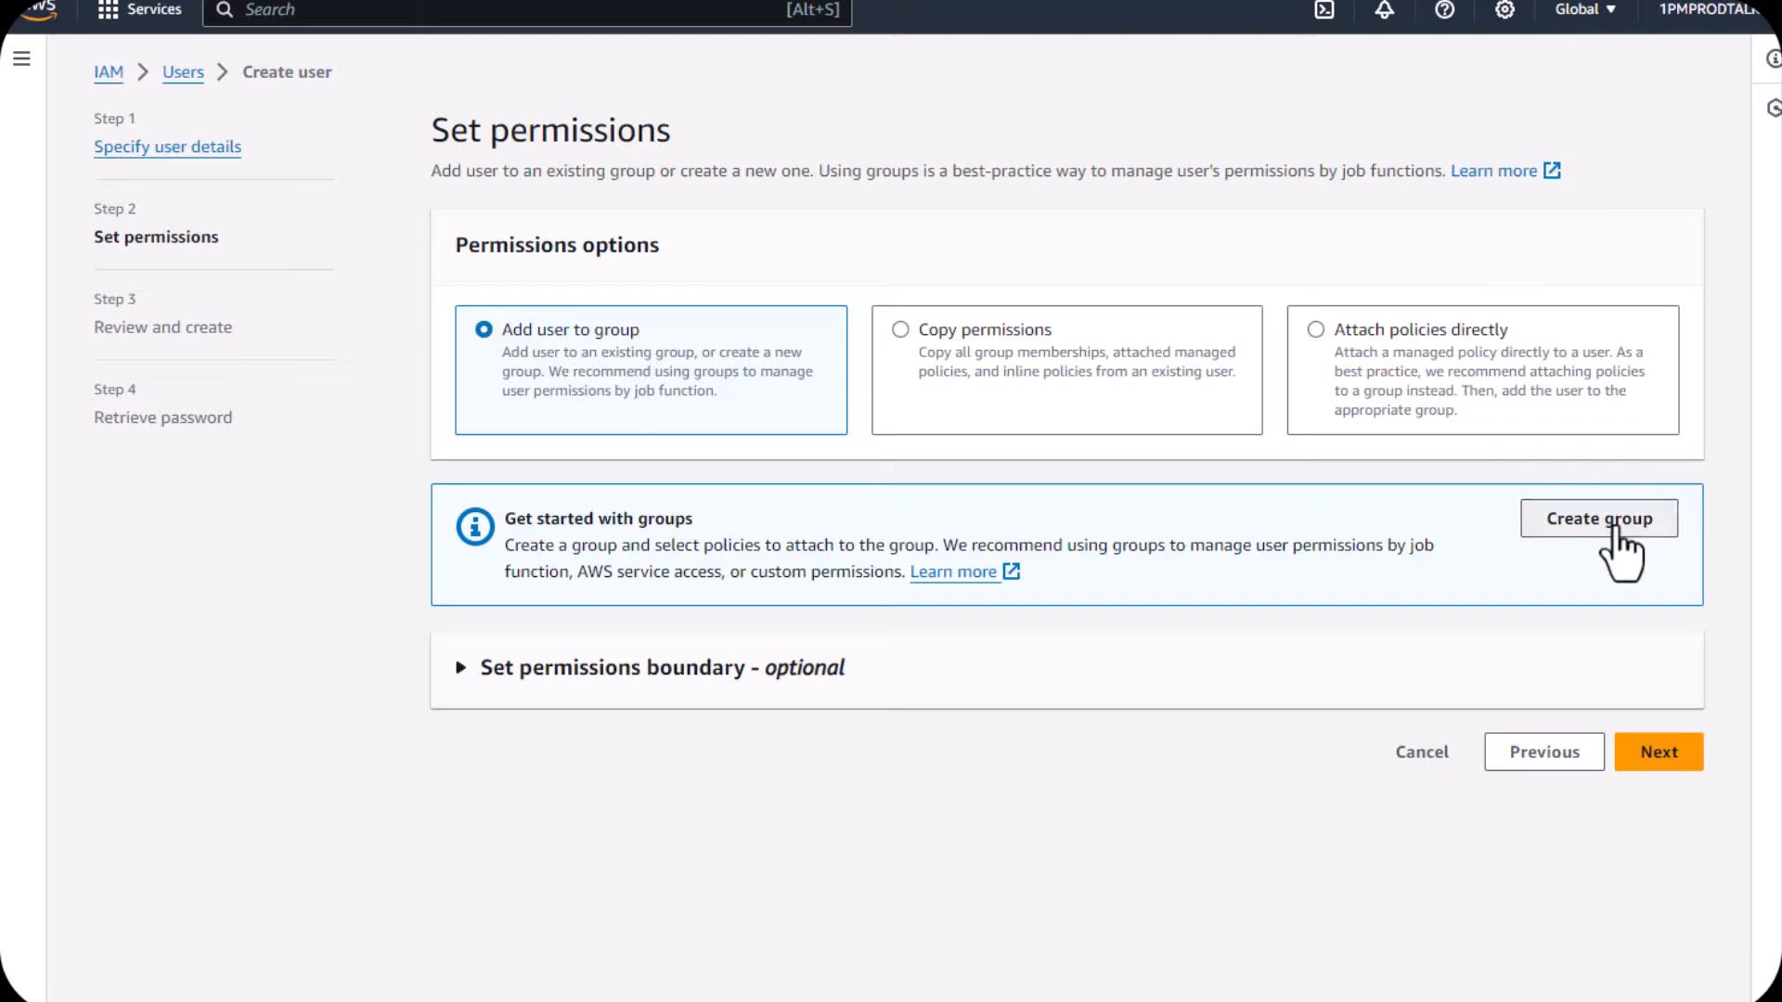
click(501, 258)
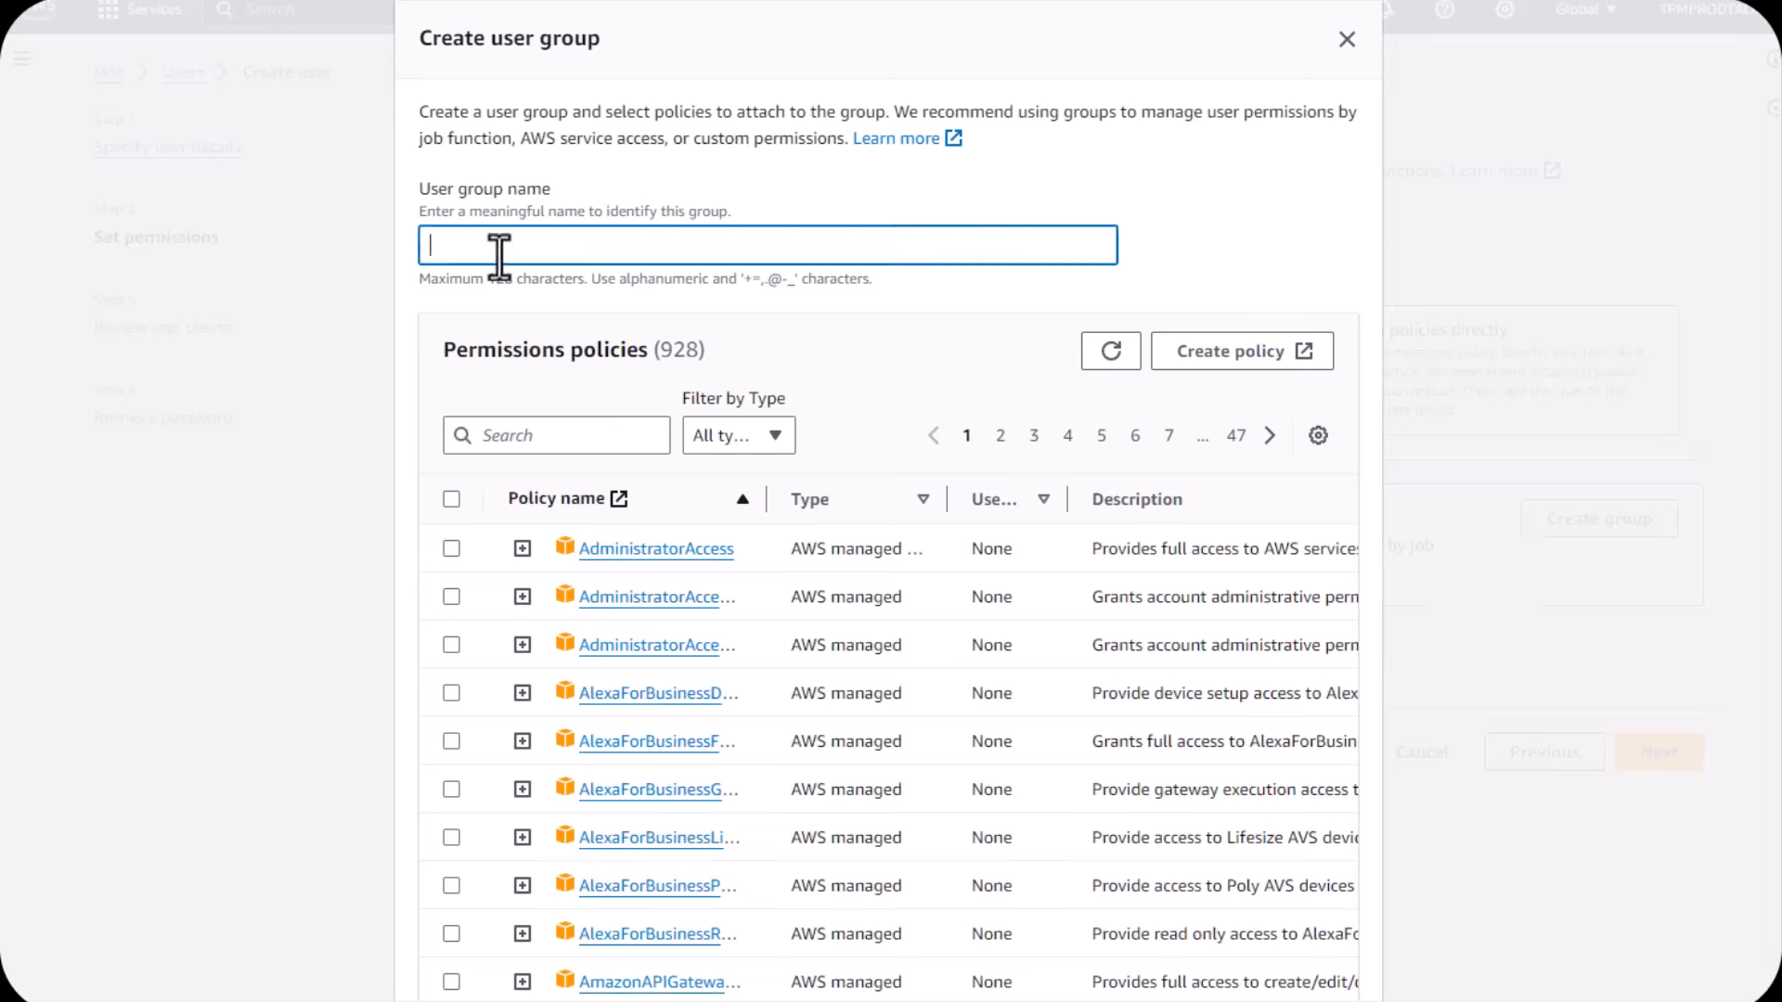
text(ADMINS)
Step: Attach the AdministratorAccess-Amplify policy to the ADMINS group and create the group
scroll(682, 475, down, 2)
scroll(742, 548, up, 1)
scroll(776, 588, down, 2)
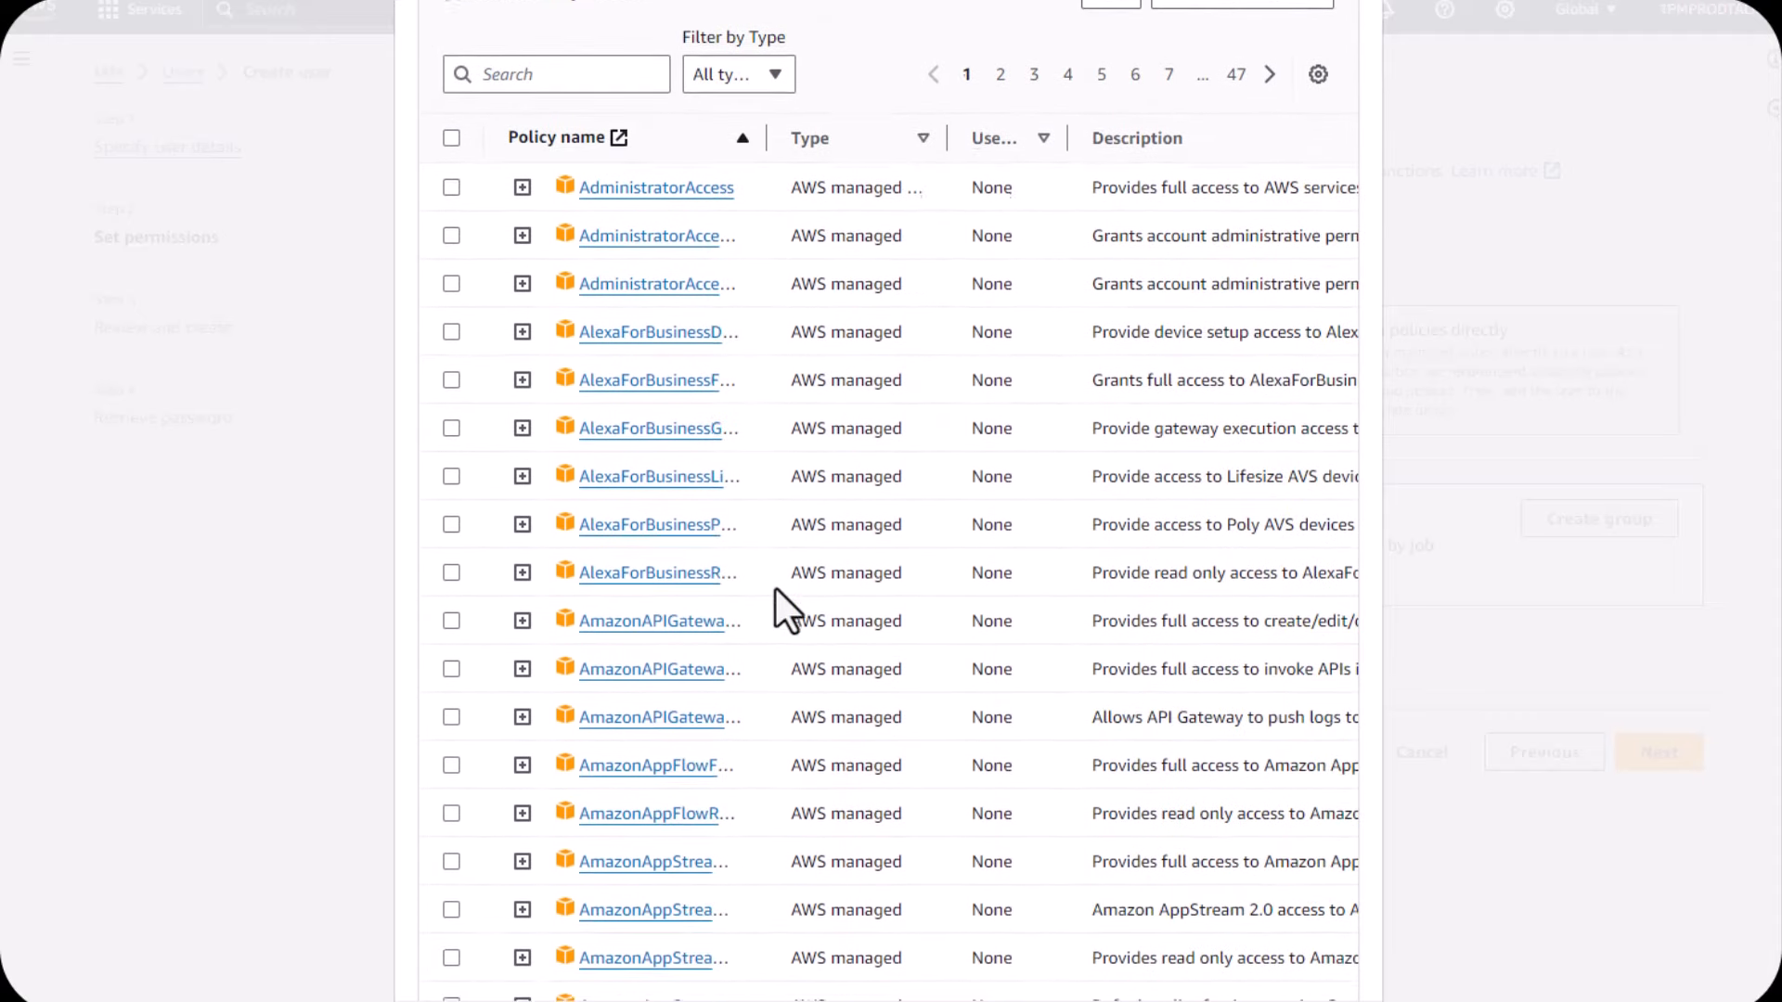
scroll(776, 587, up, 4)
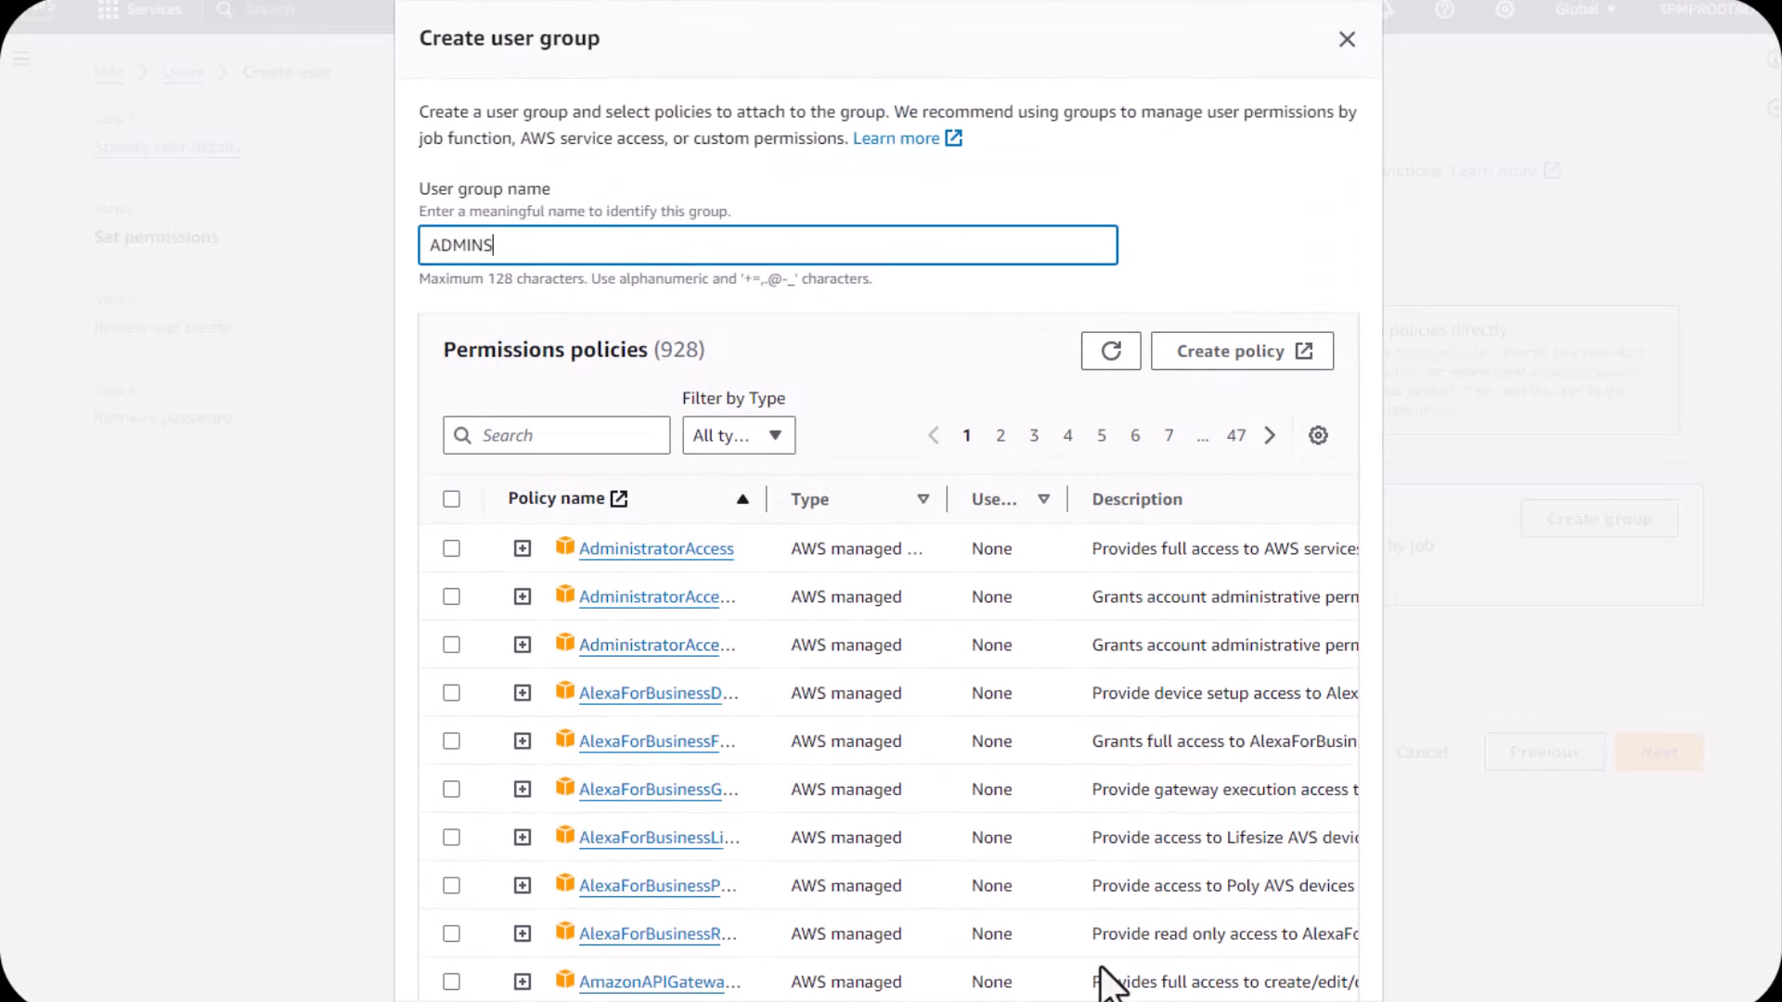
click(523, 597)
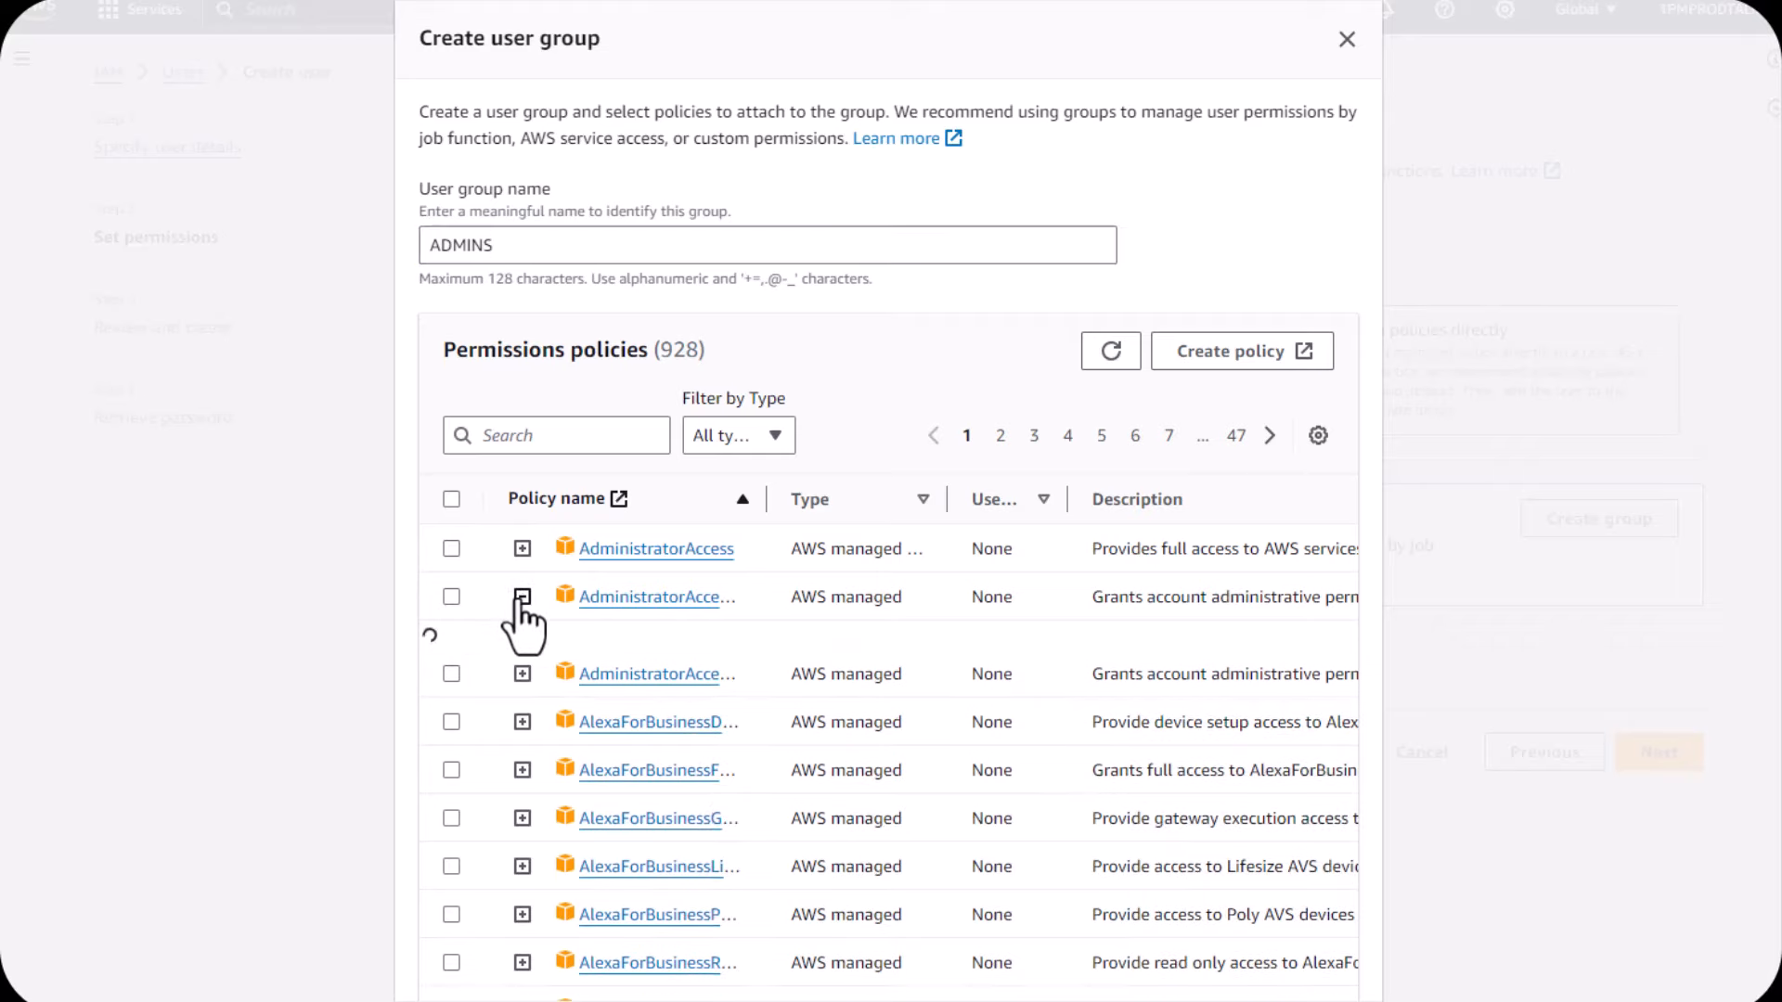
click(452, 599)
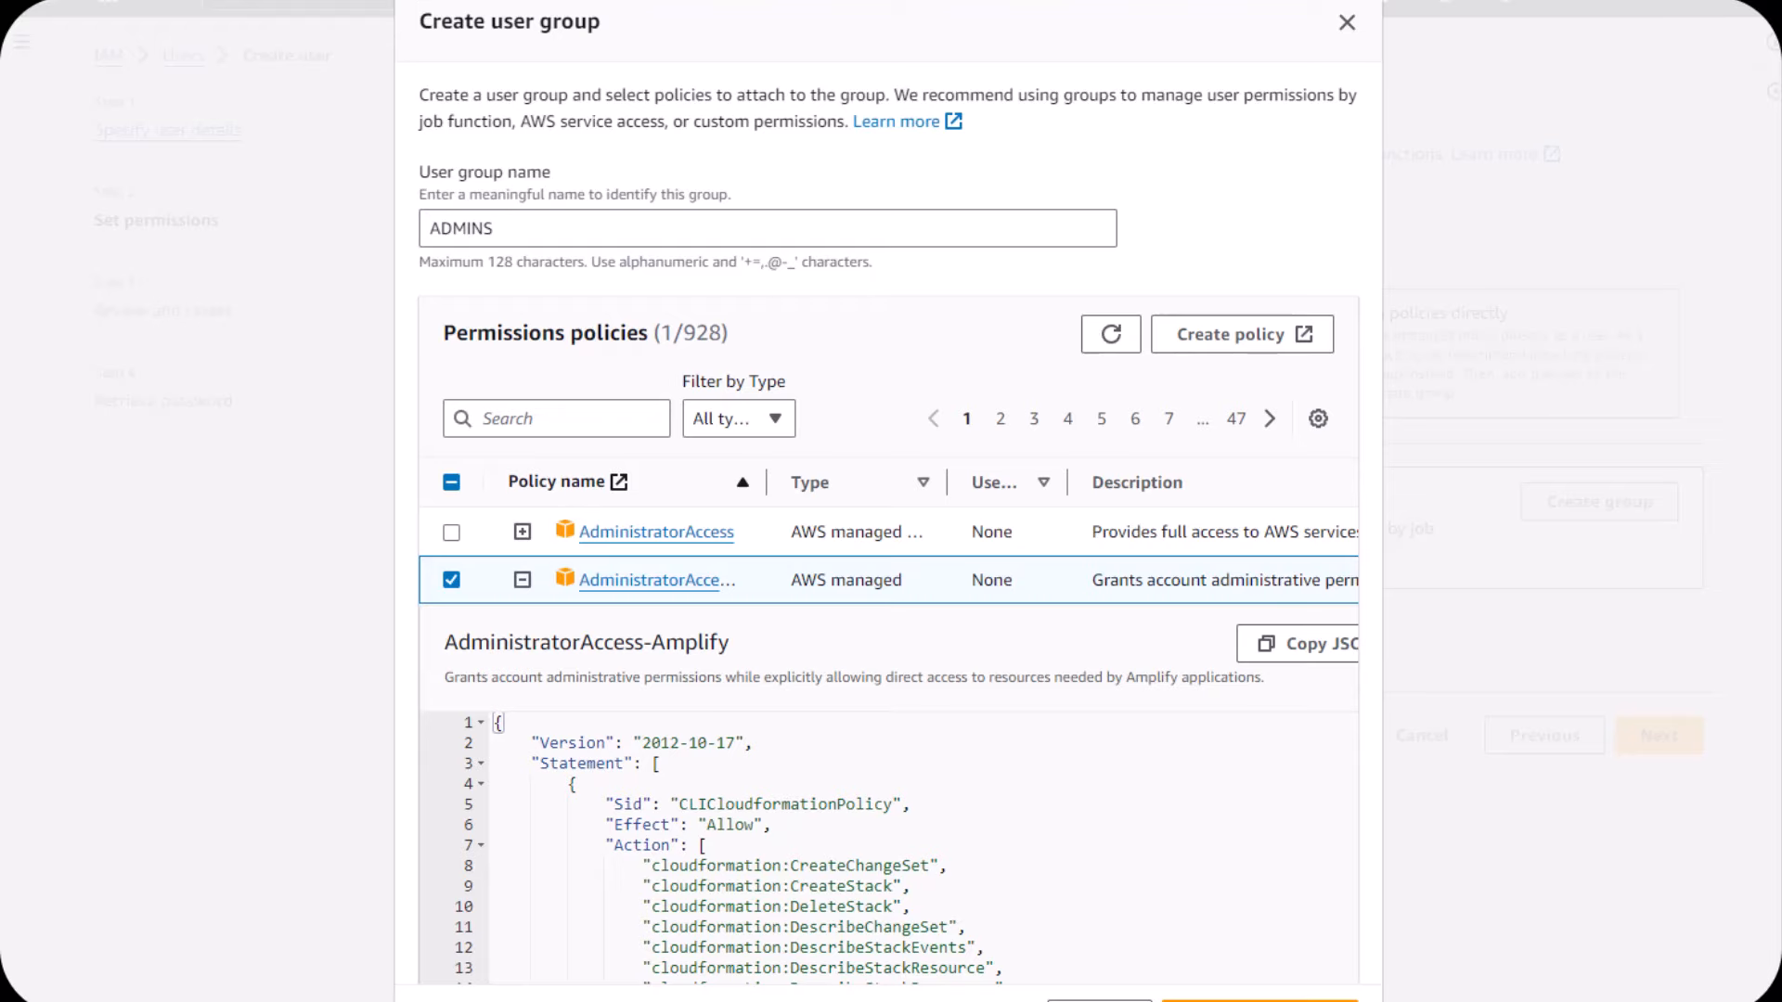
click(1218, 1001)
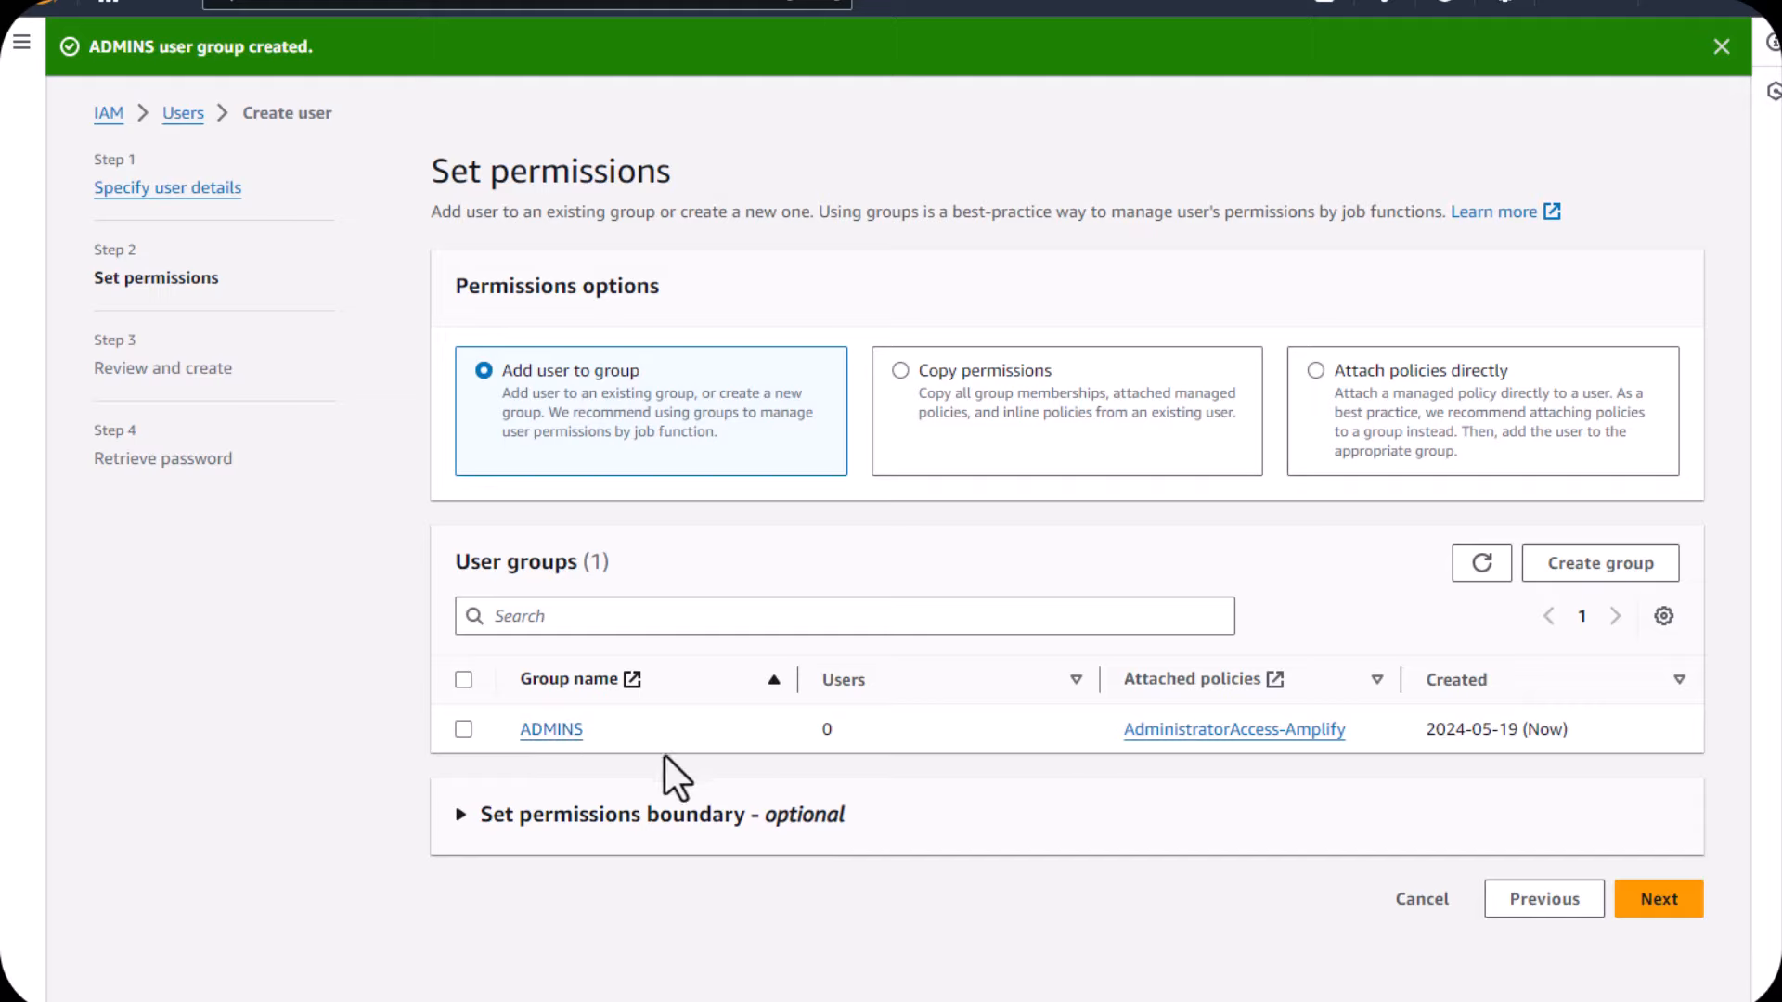
Step: Add the user to the ADMINS group, and create the user from the review page
click(464, 730)
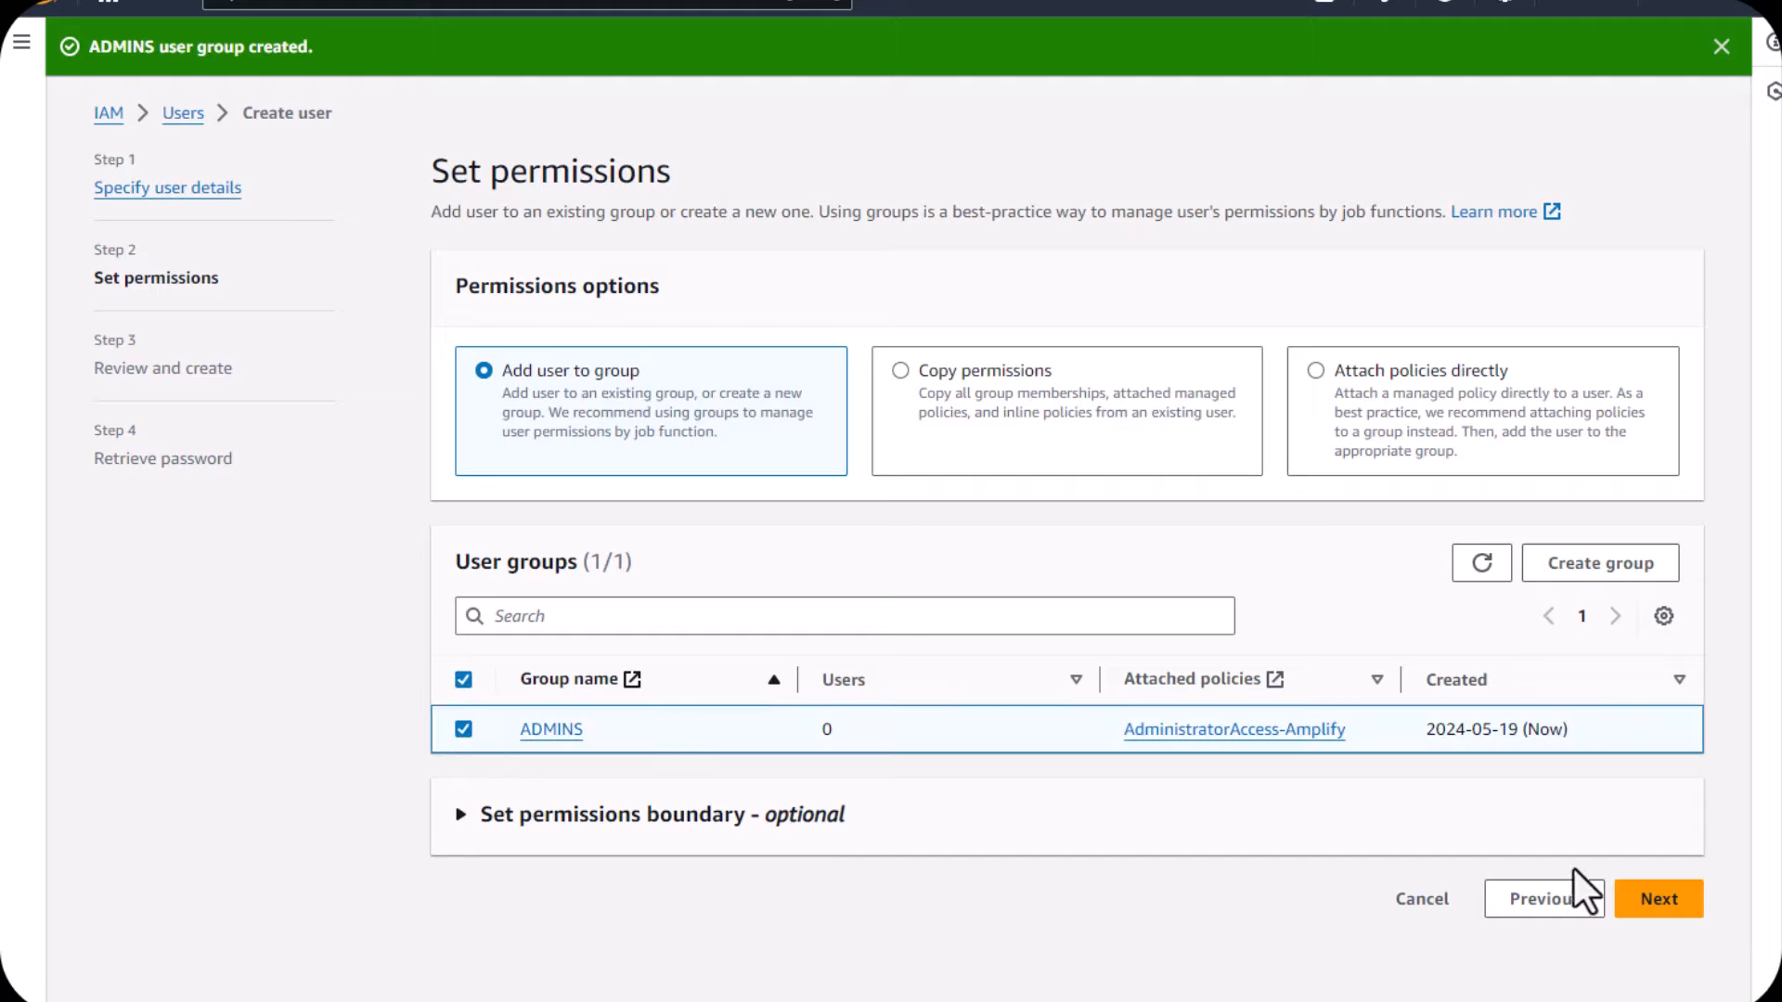
click(1670, 905)
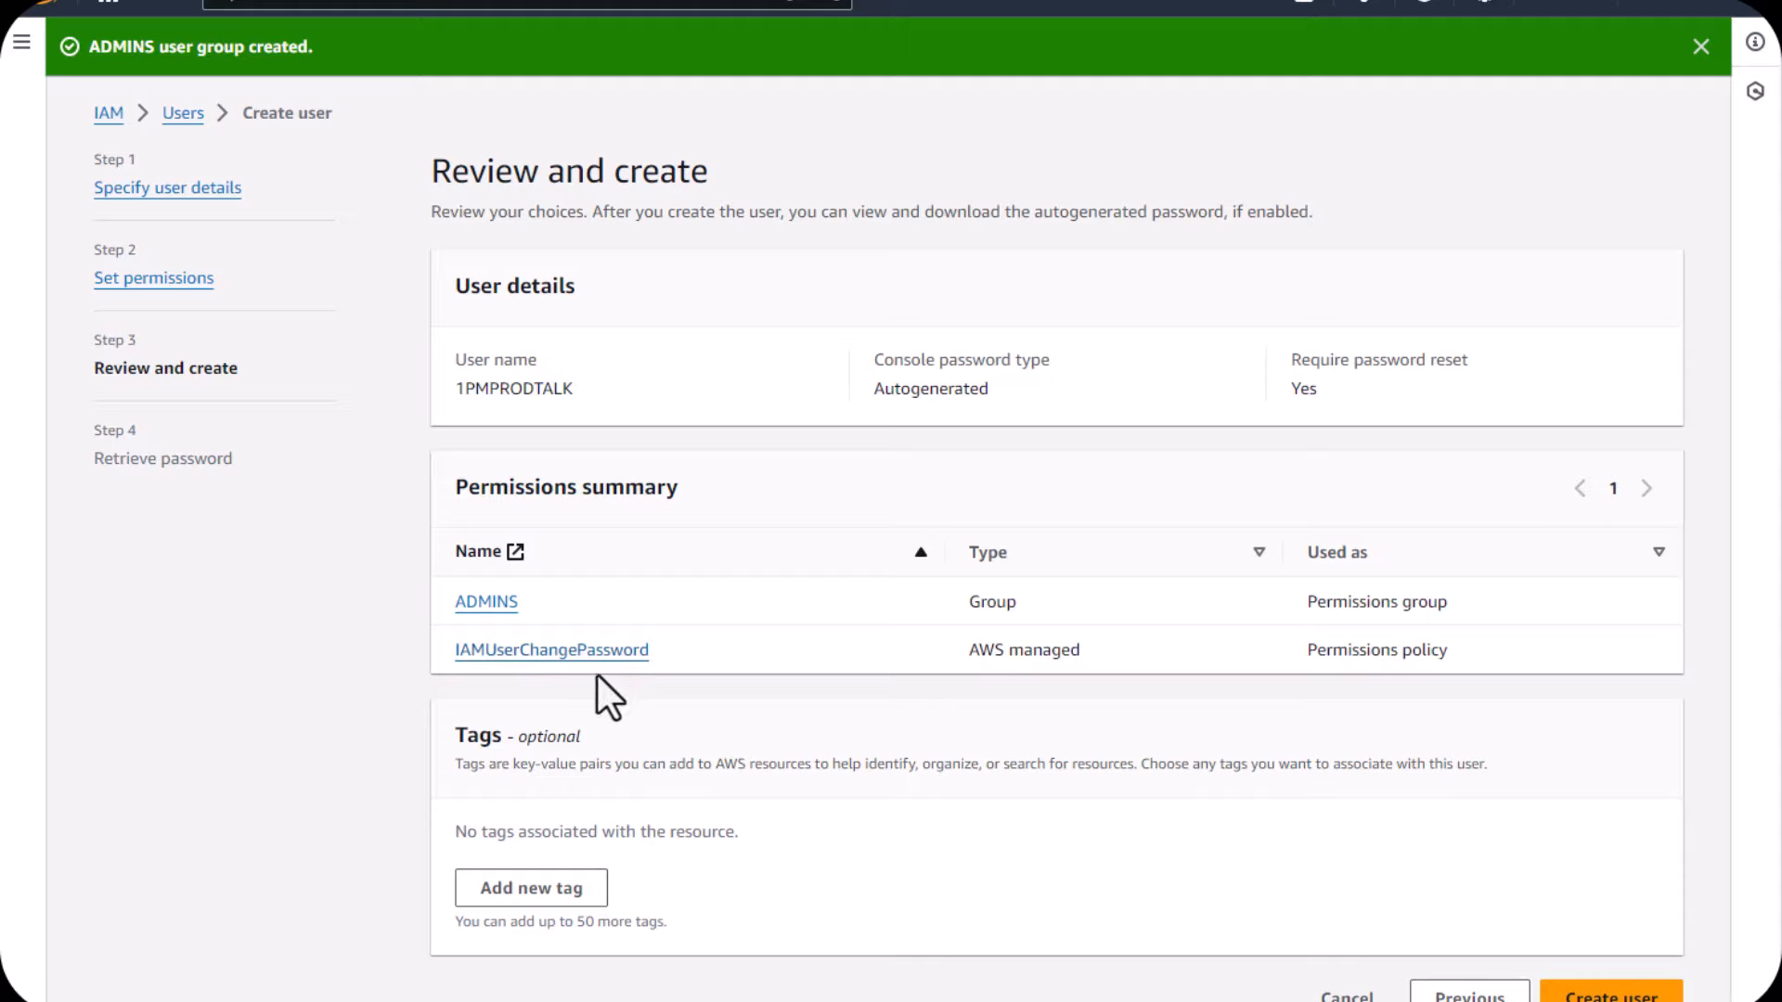
click(1611, 993)
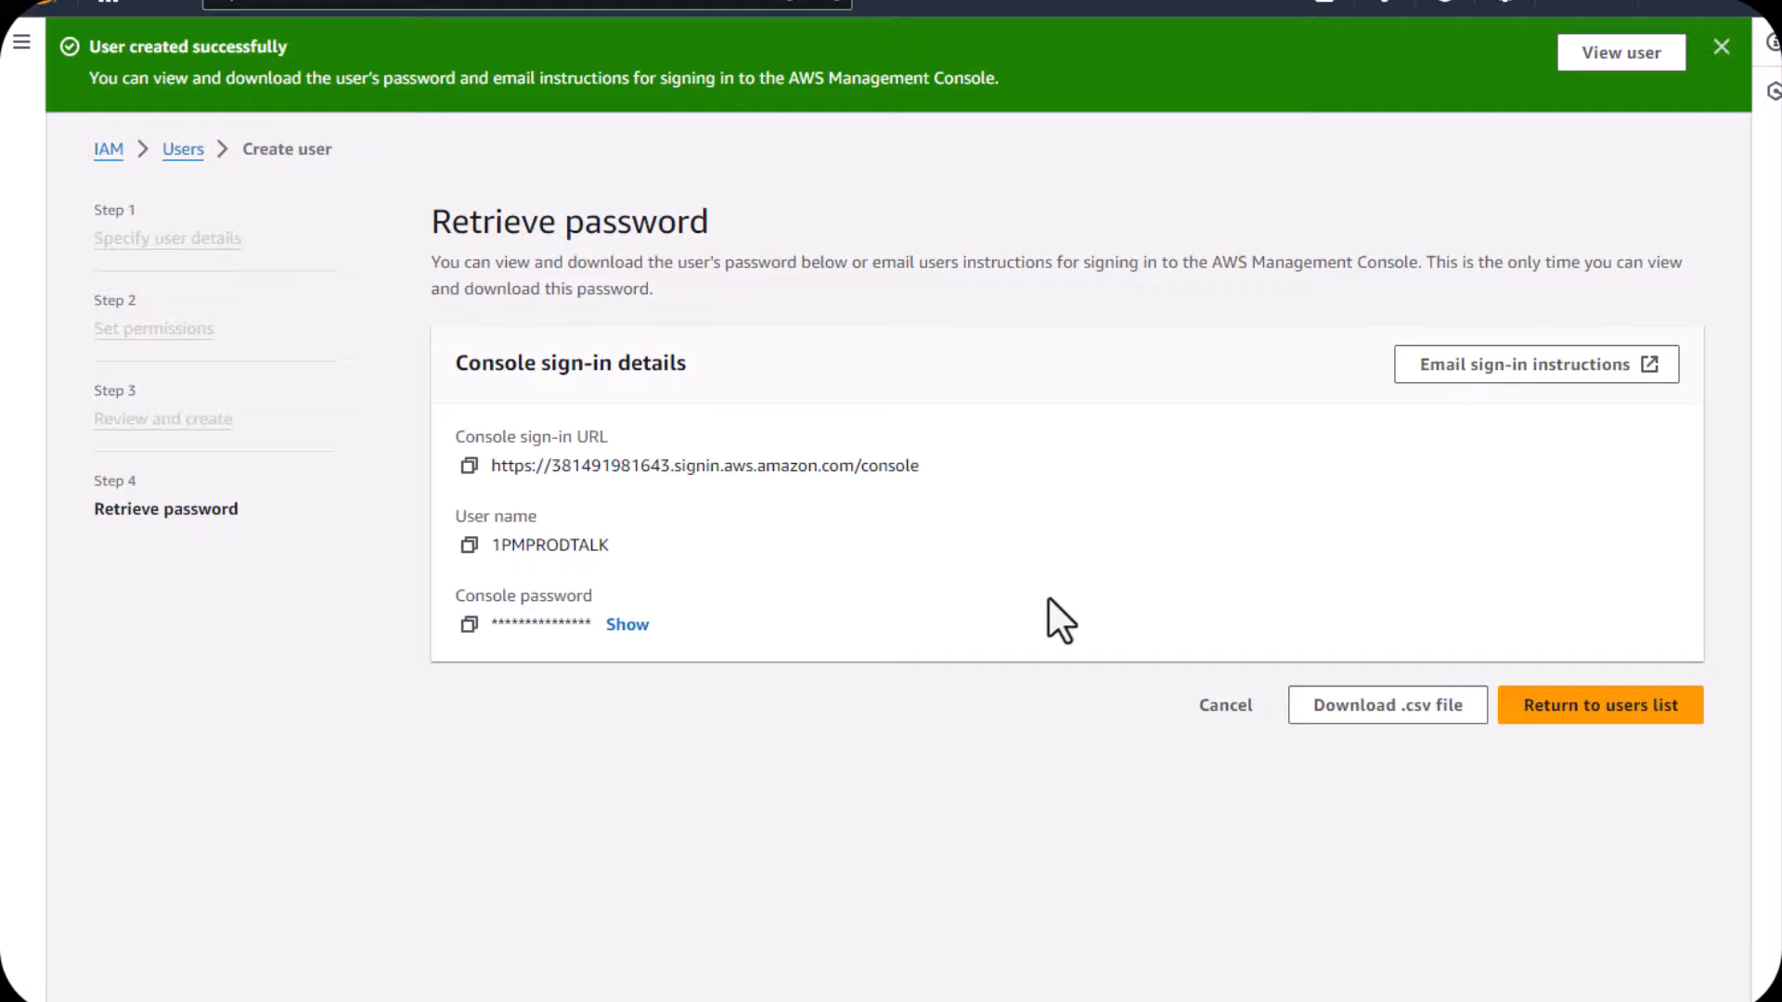
Step: Return to the users list without viewing or downloading the console password, and look at the user groups
click(1601, 728)
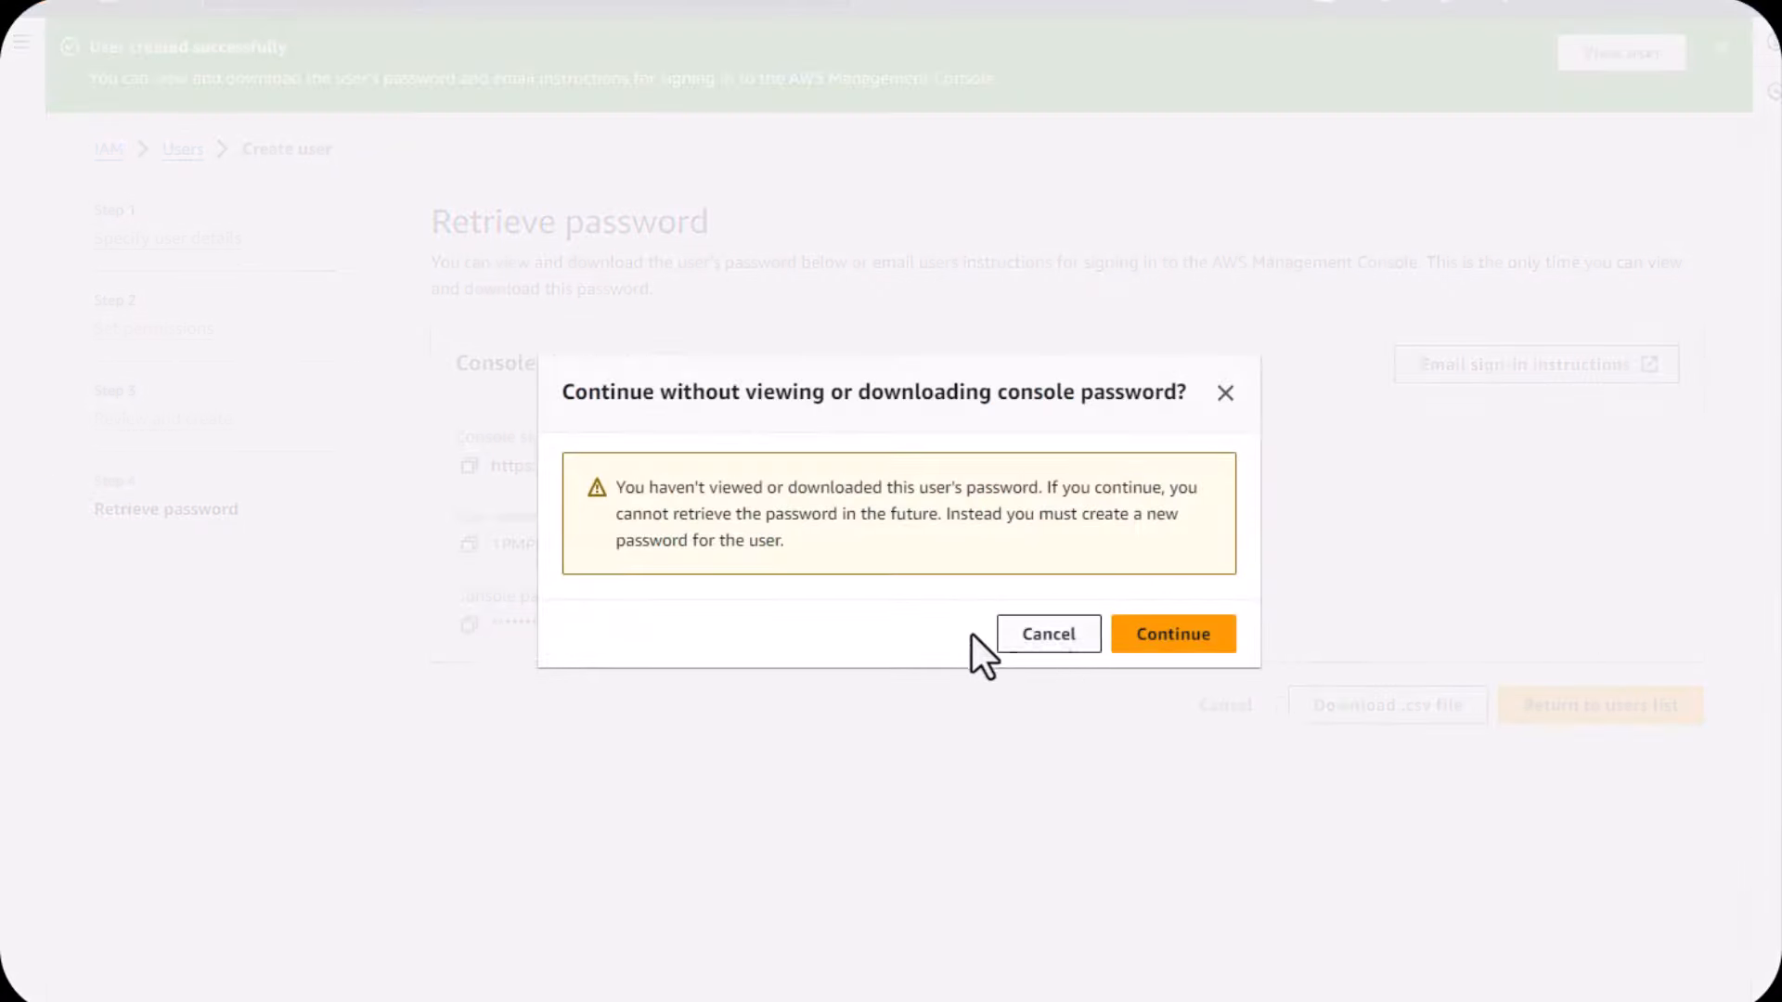
click(1171, 638)
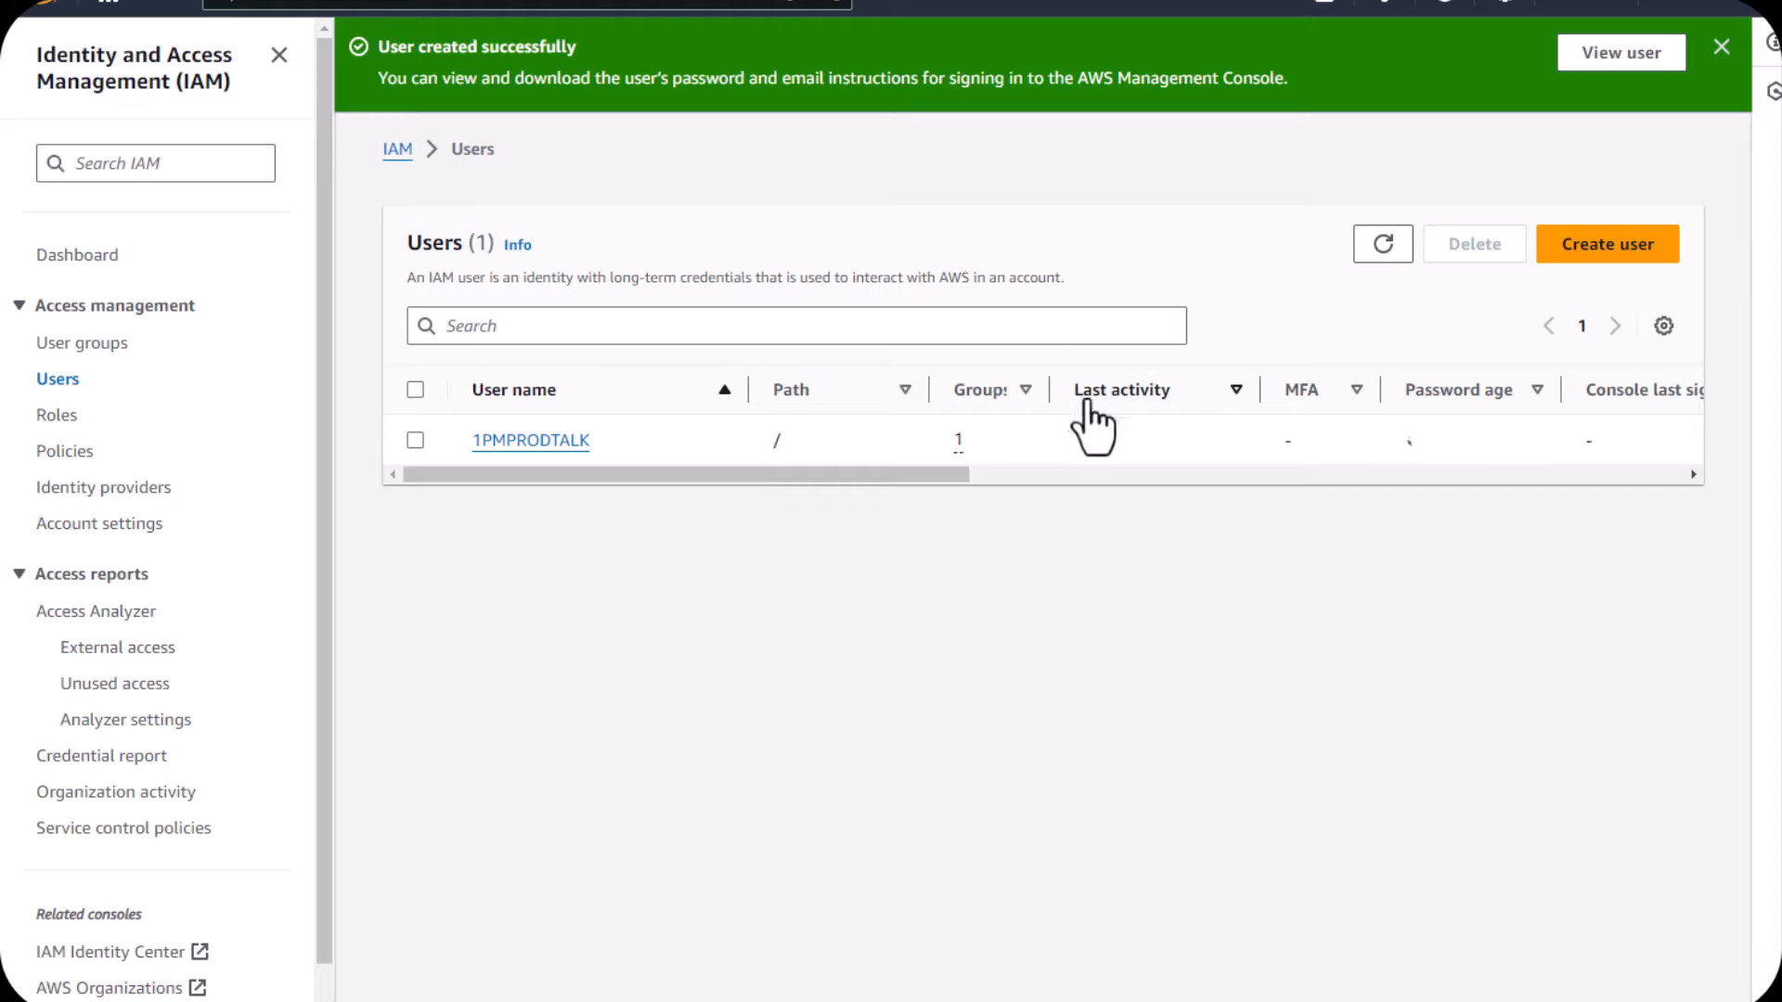
click(76, 347)
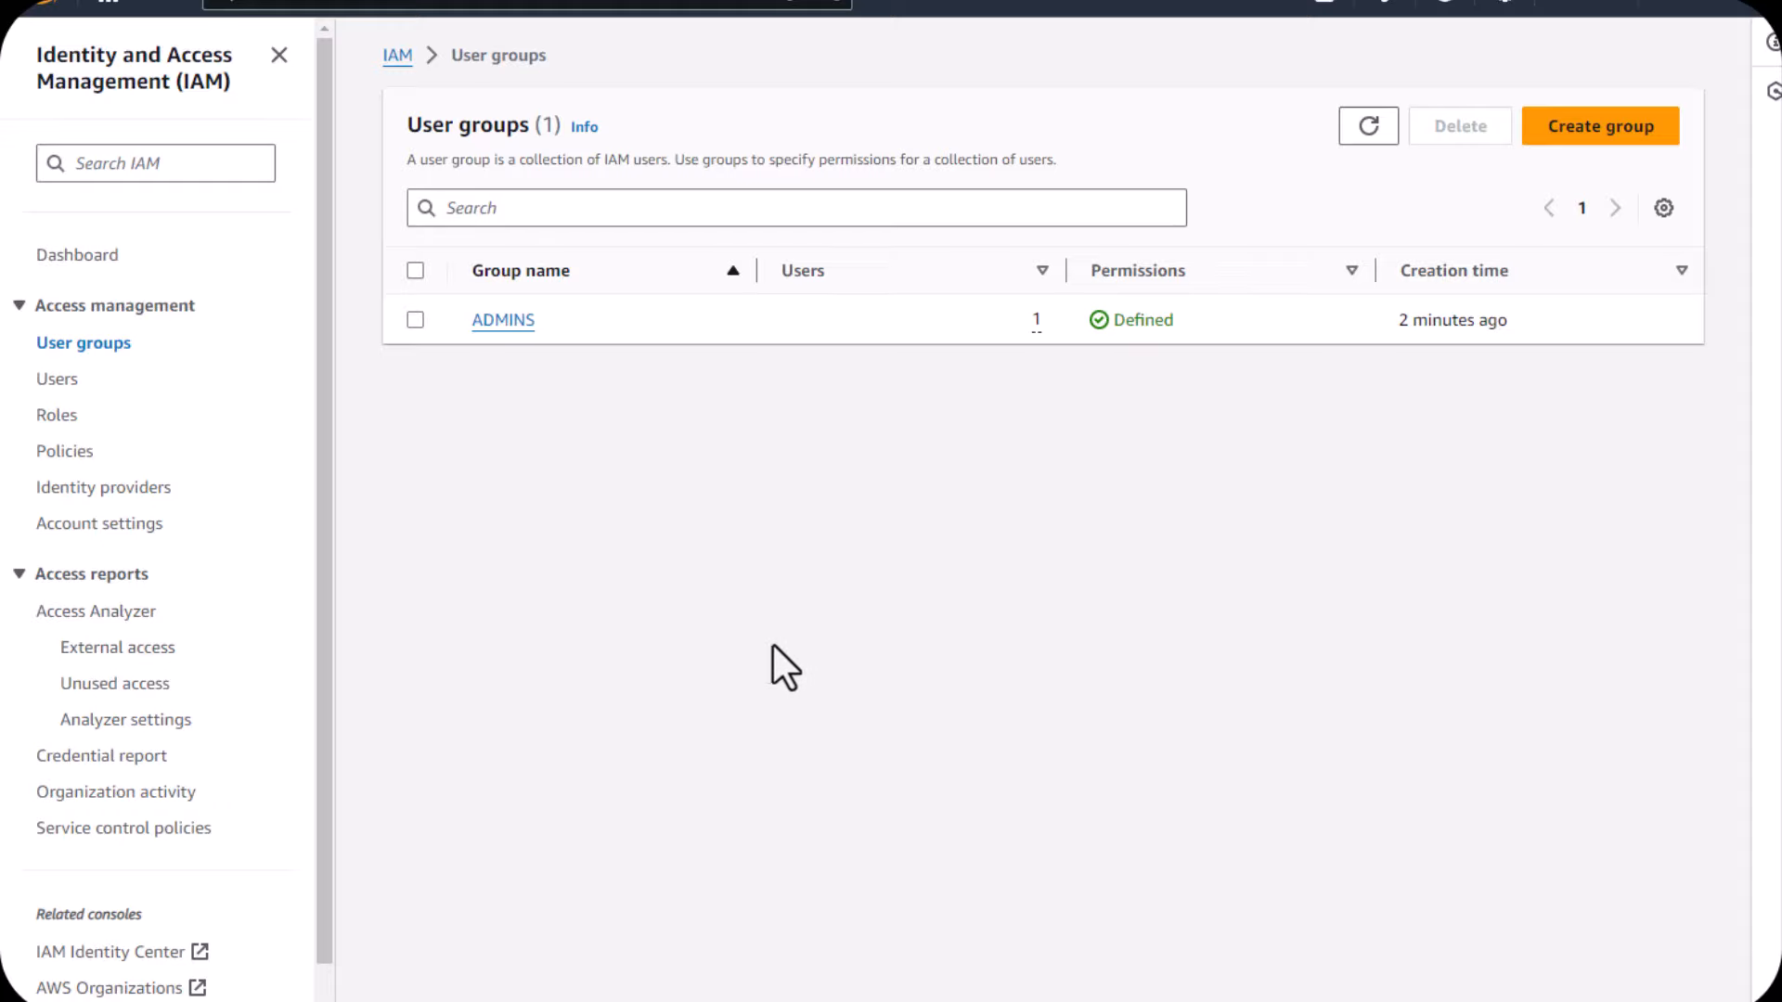
Step: Edit the password policy in the account settings, trying a custom policy with a minimum length of 16 characters
click(81, 528)
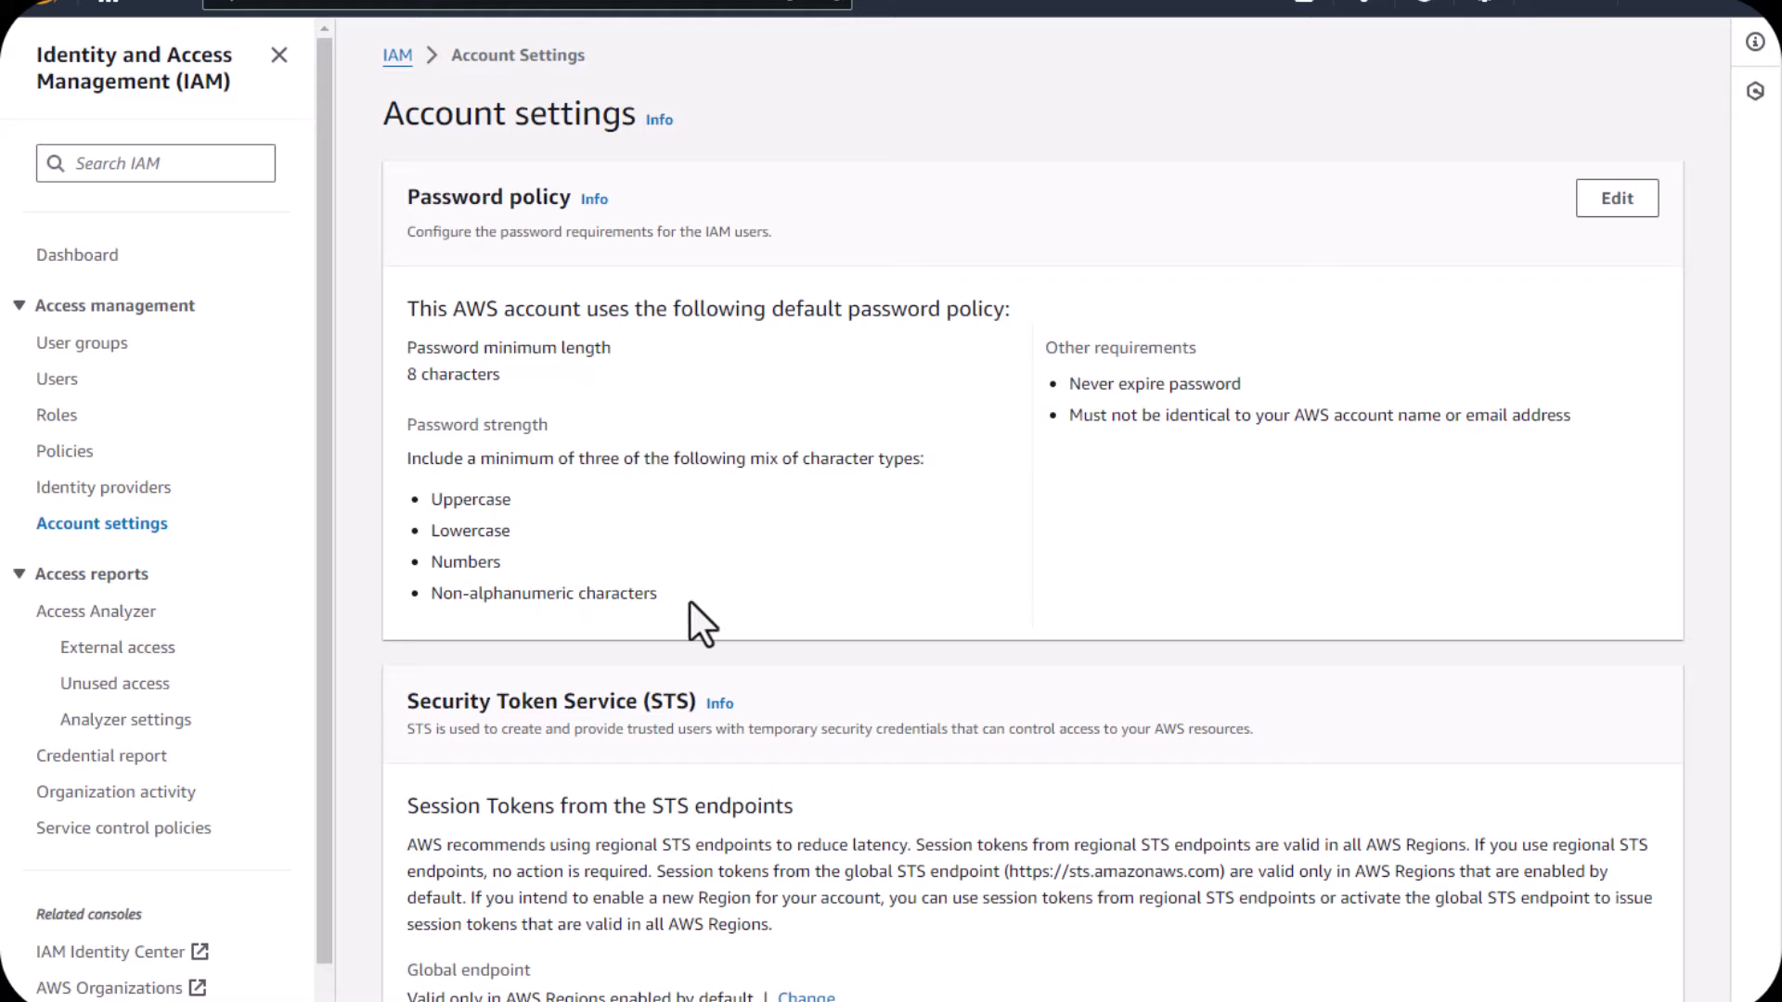
click(1604, 203)
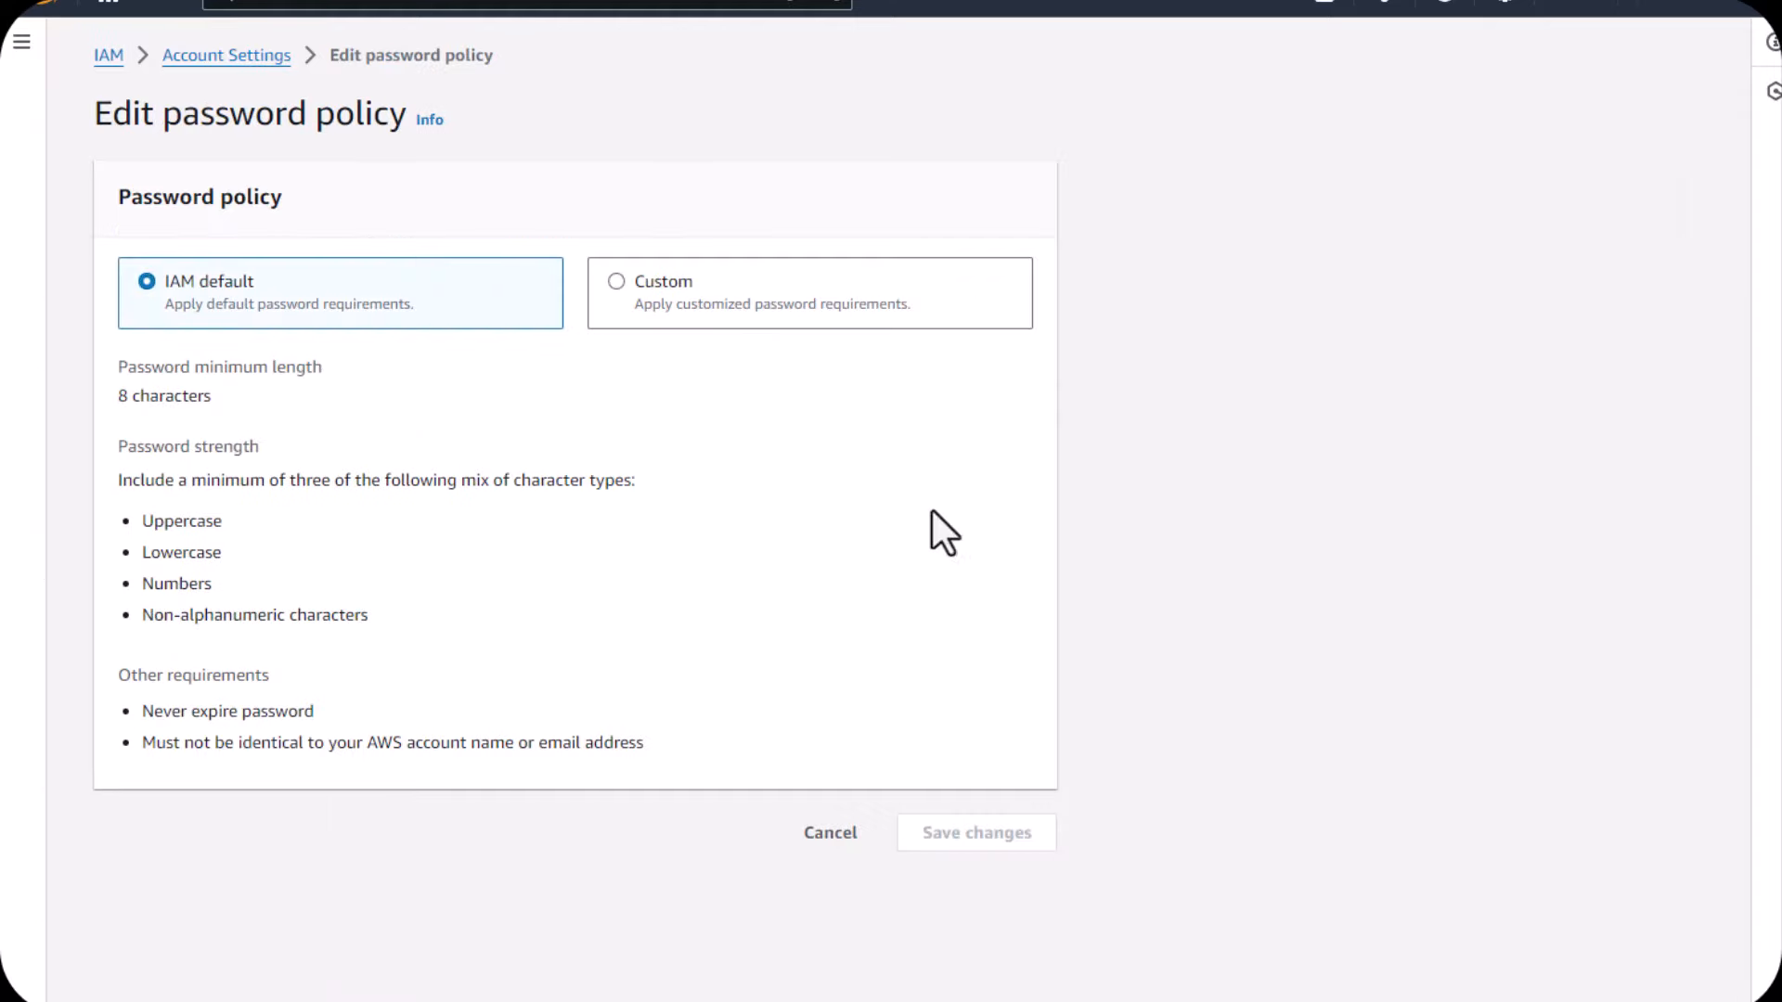
click(623, 284)
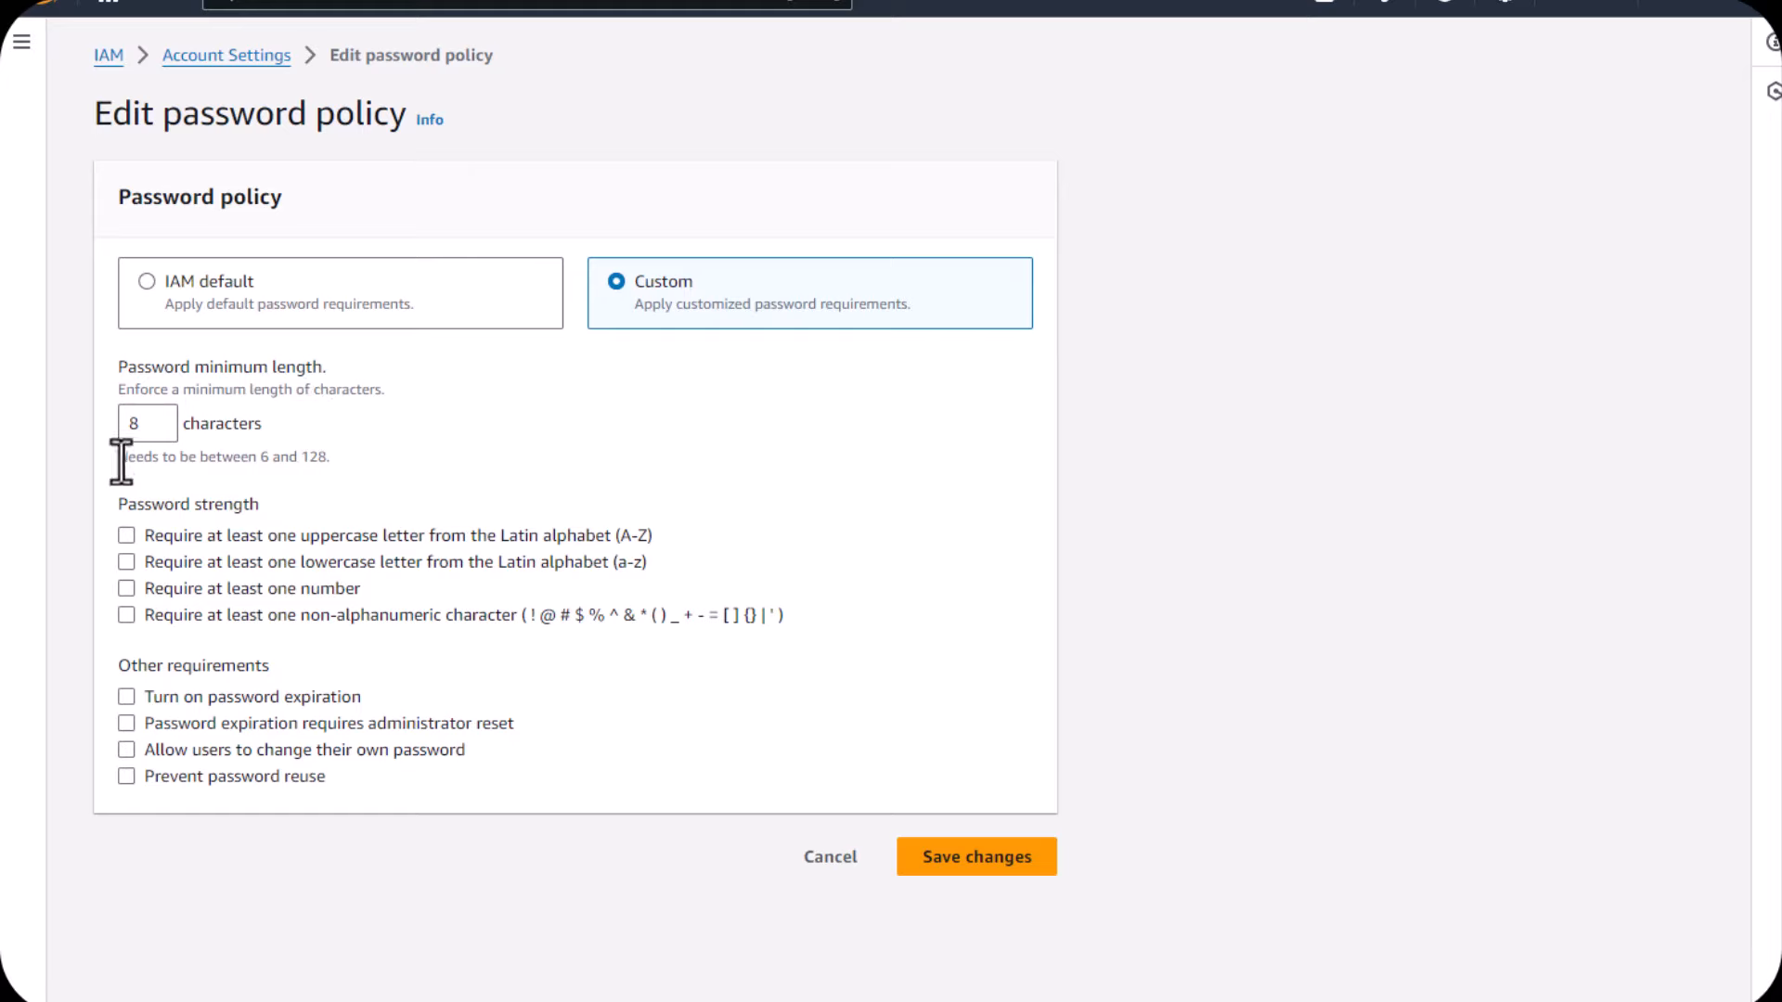
double_click(147, 425)
key(BackSpace)
text(16)
Step: Try requiring uppercase and lowercase letters and a number, with password expiration in 2 days, and discard the policy changes
click(125, 535)
click(130, 696)
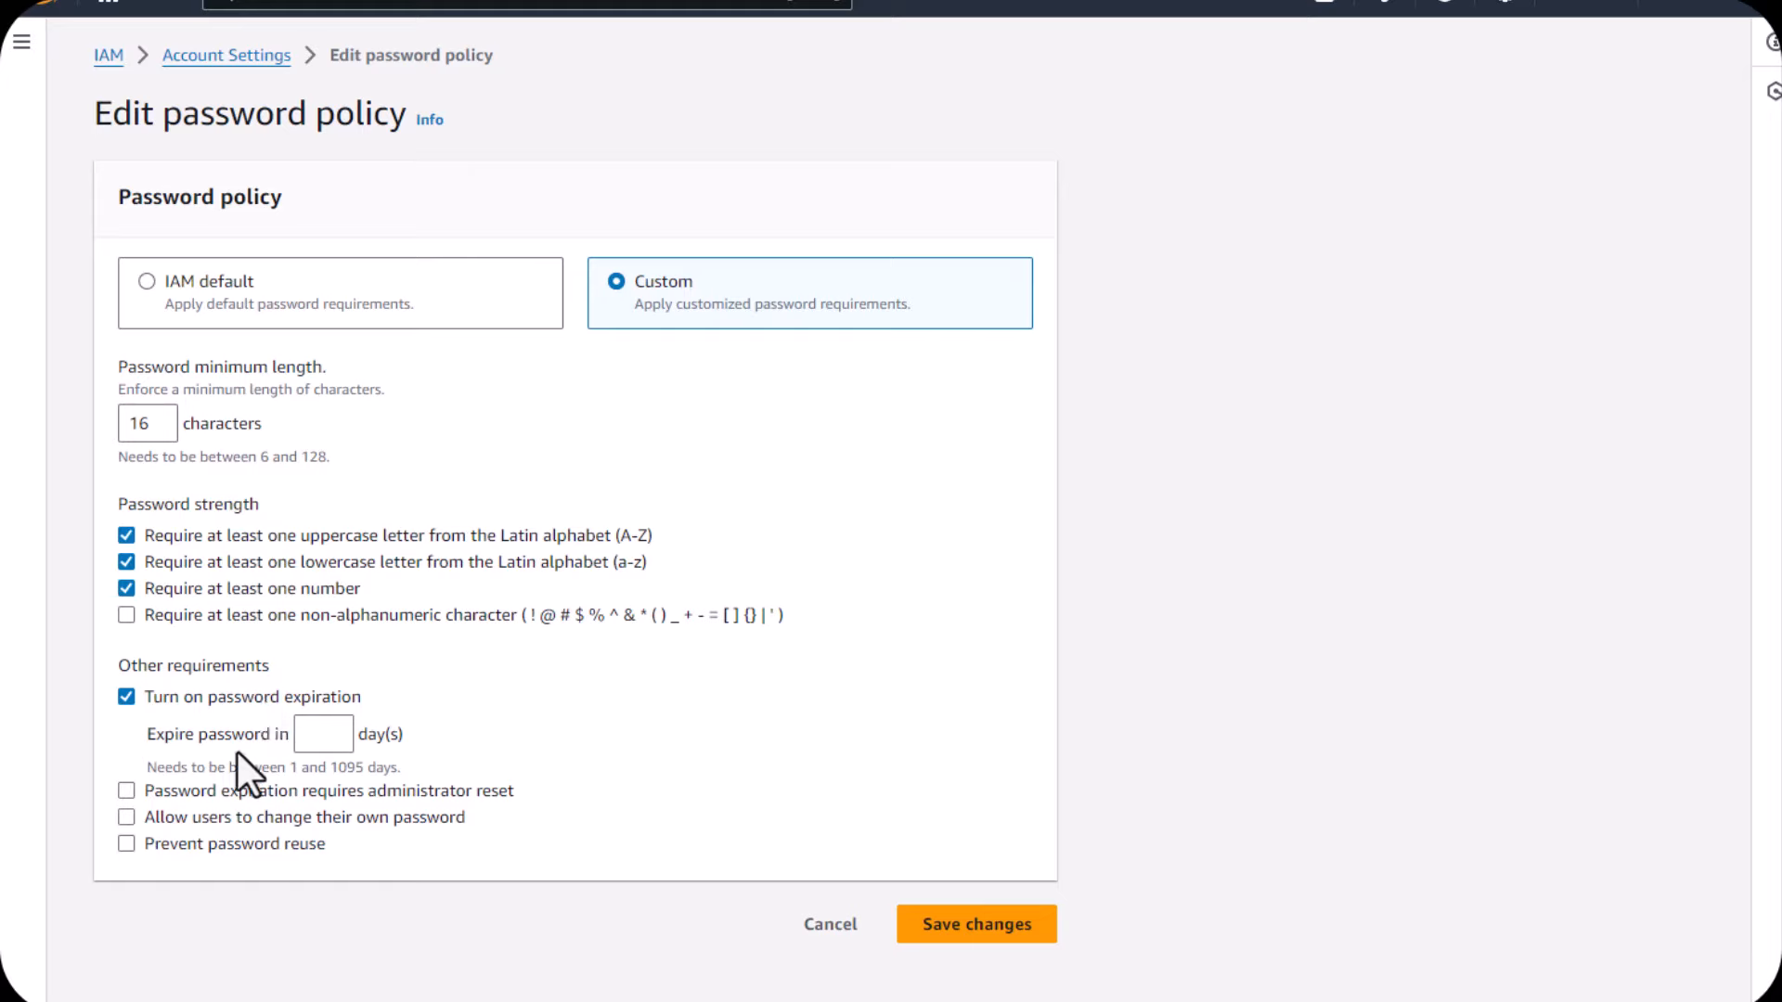
click(321, 734)
text(2)
click(830, 925)
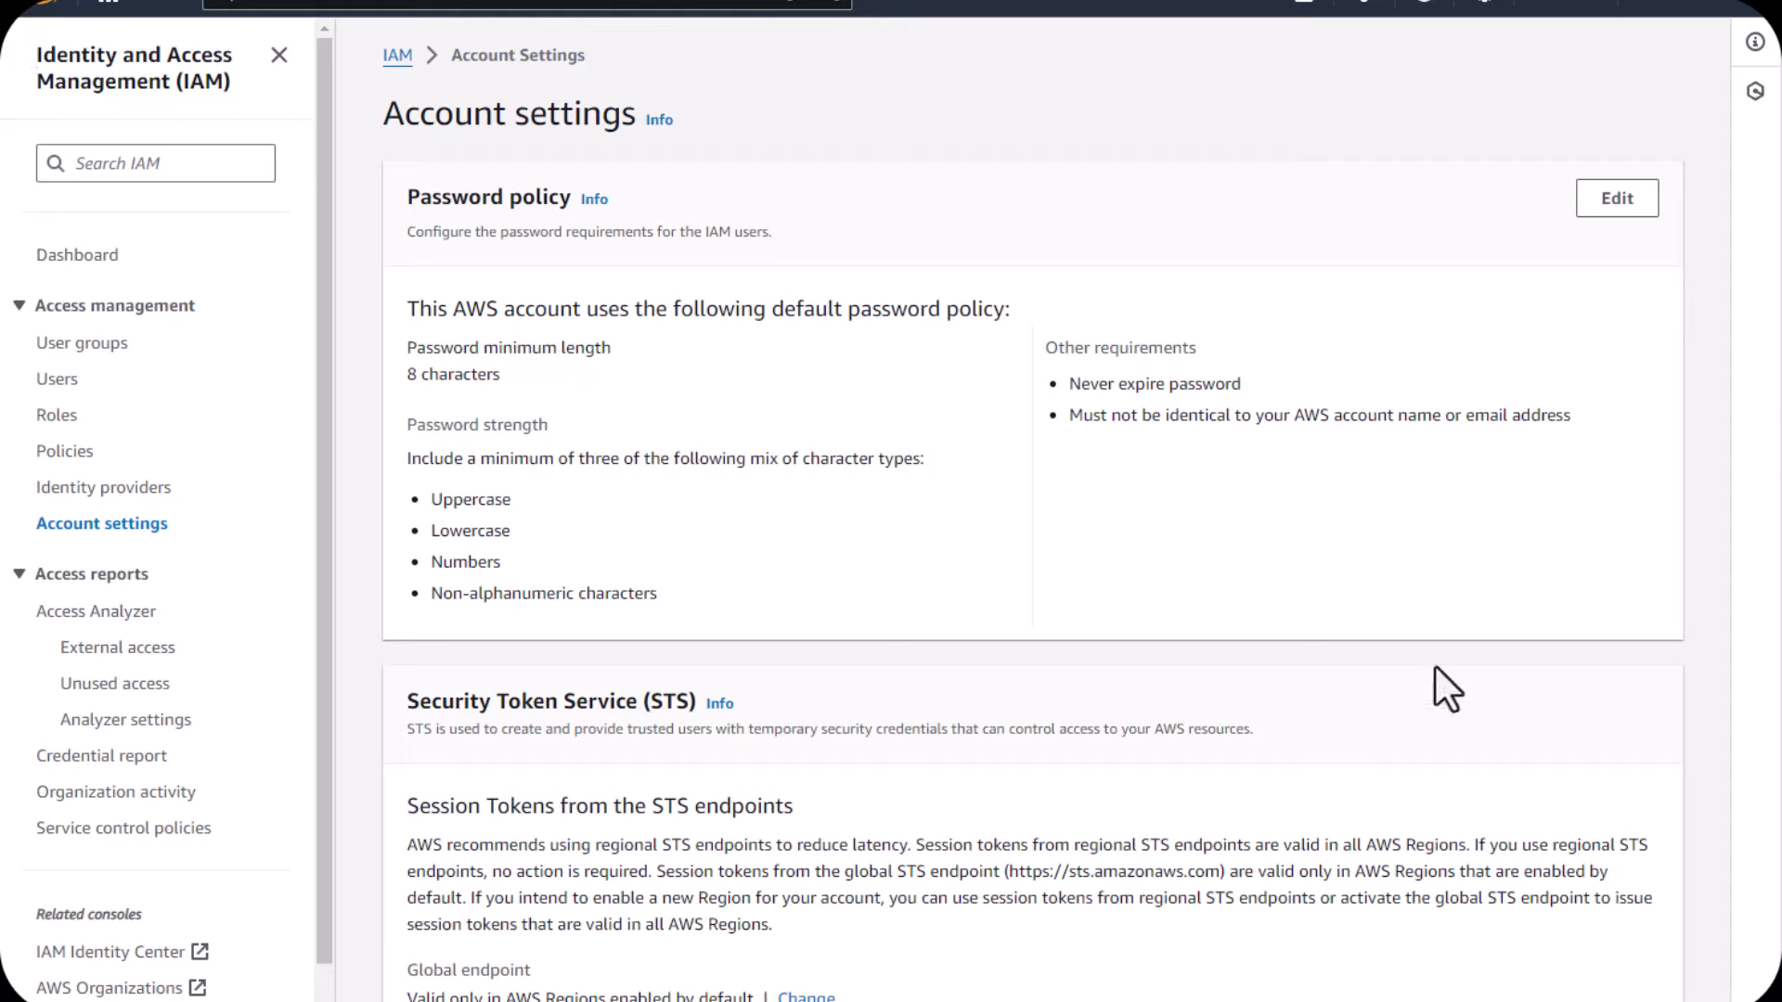
Step: Go to the identity providers and start adding a new provider
click(106, 489)
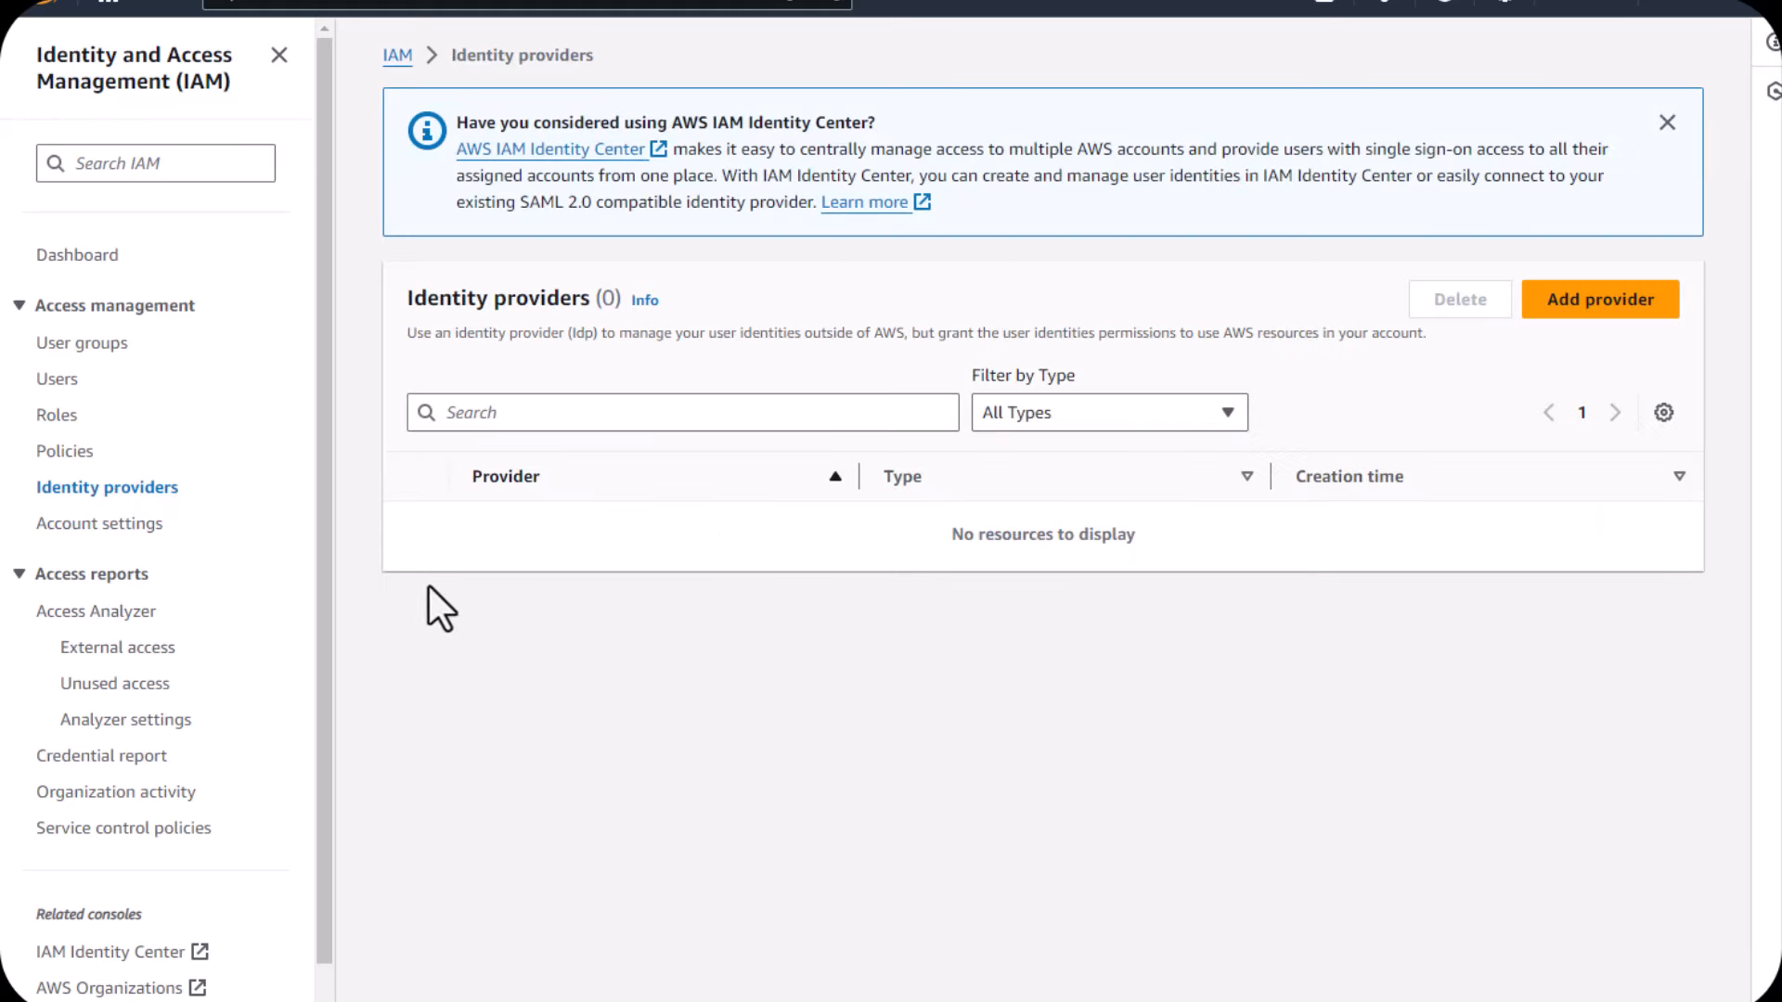
click(1578, 304)
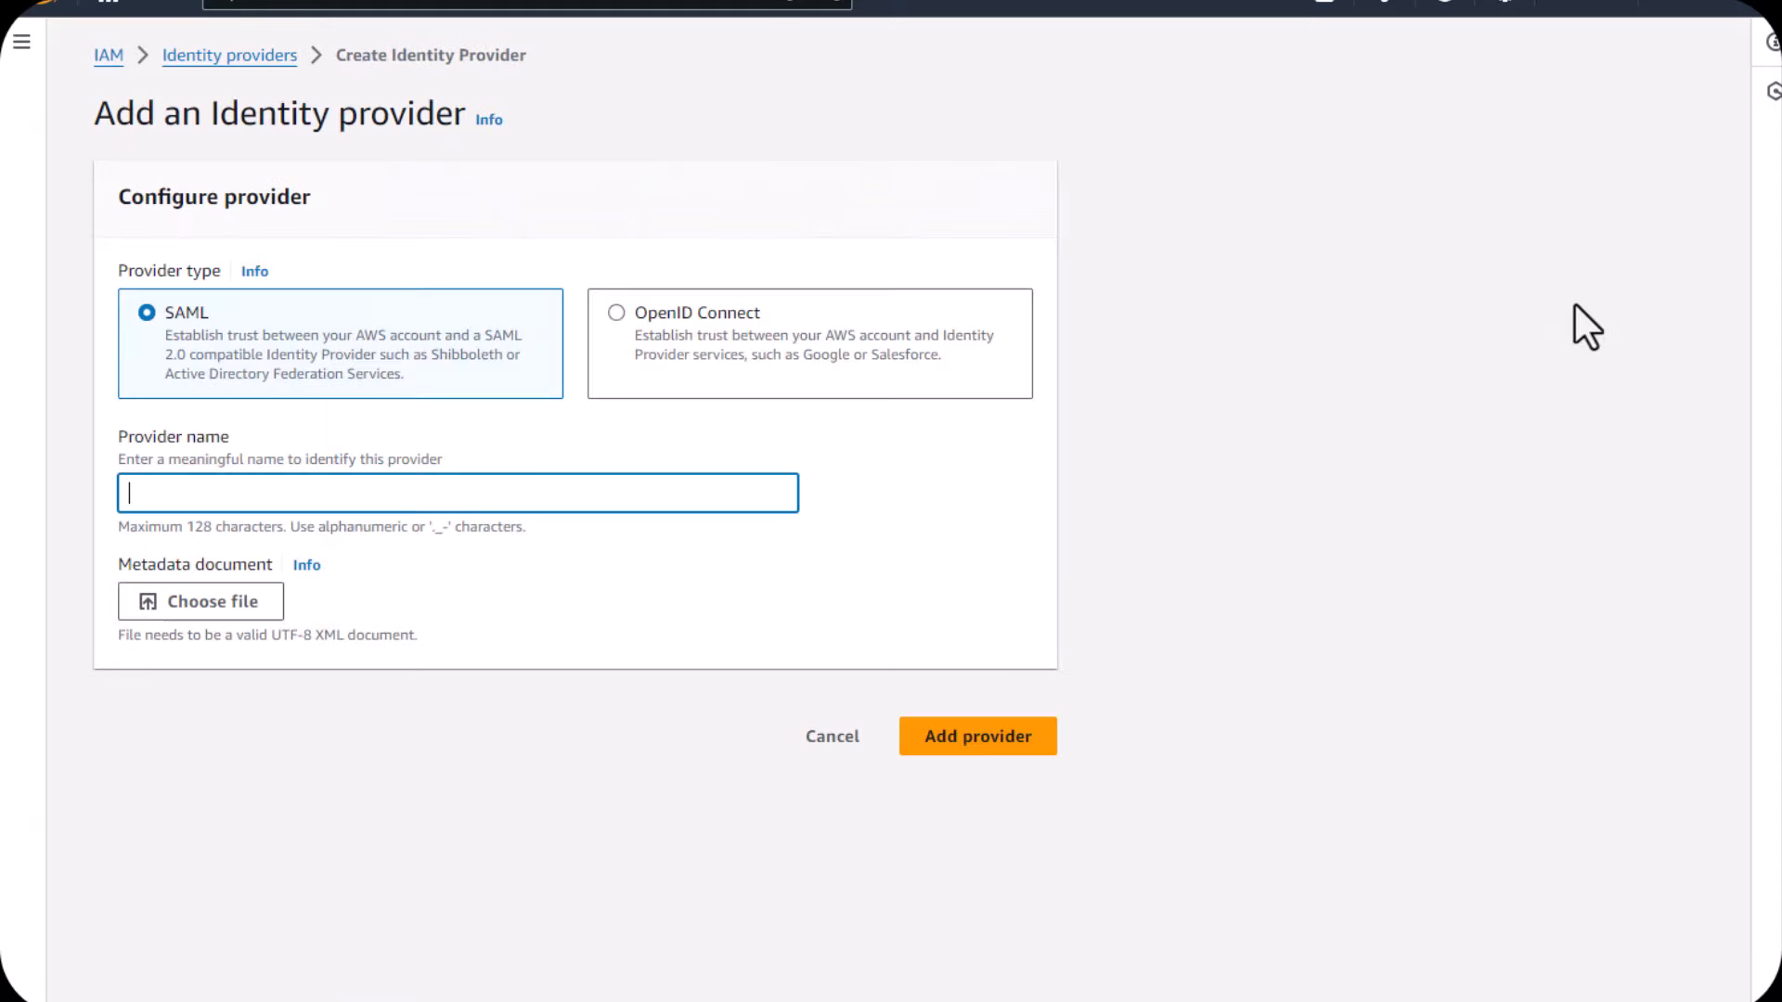